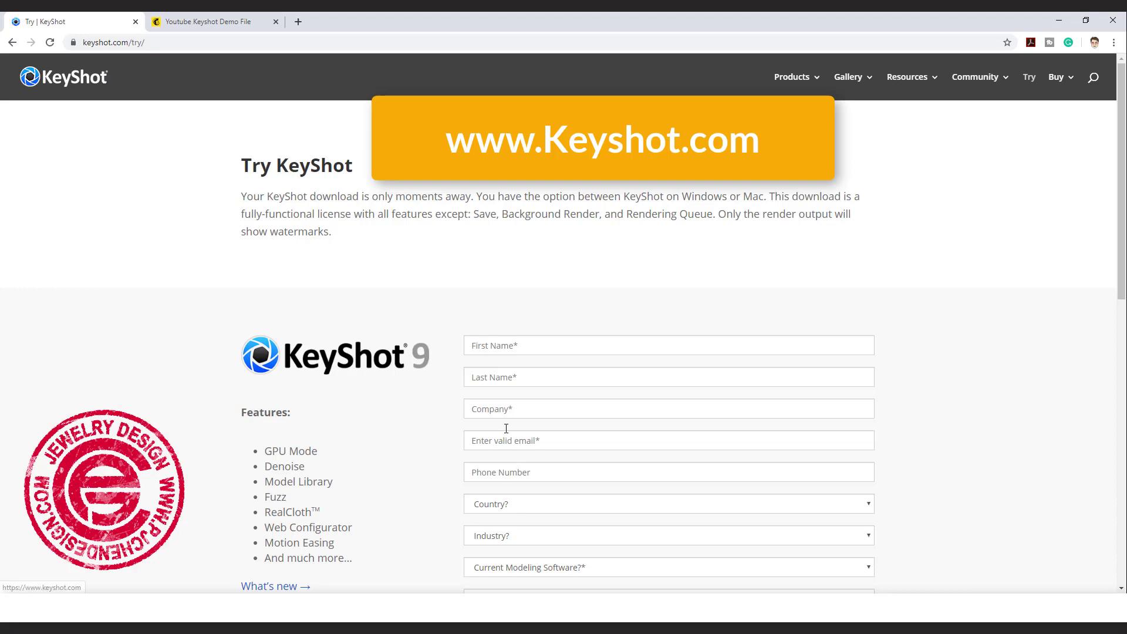
- Review the KeyShot trial request form and the signup page for downloading the KeyShot demo file
scroll(523, 418, down, 2)
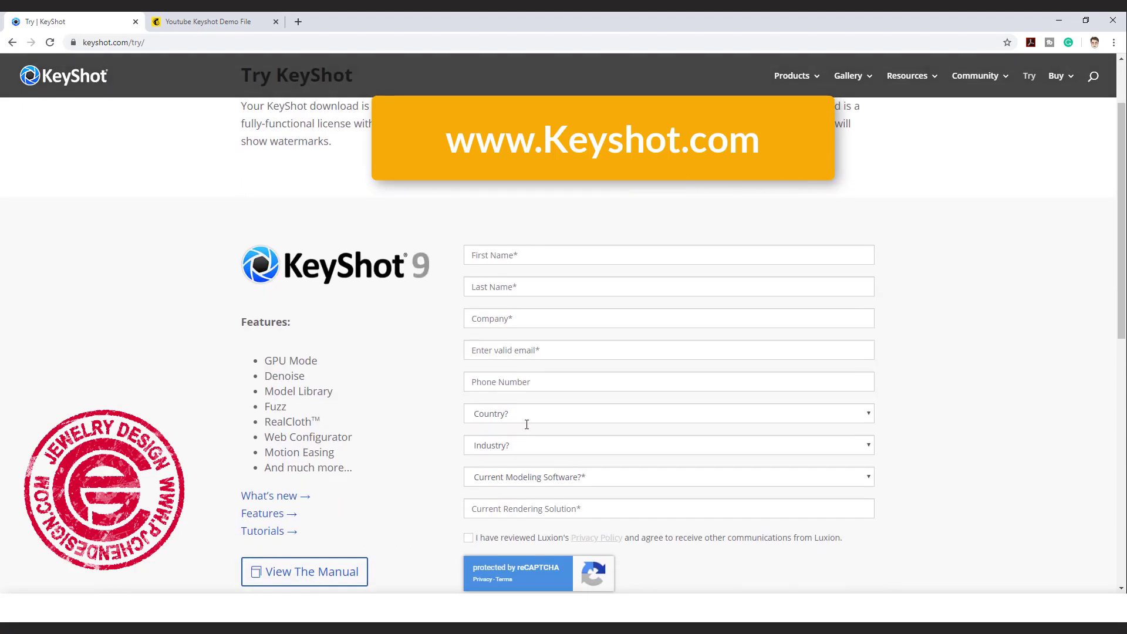
scroll(528, 428, up, 2)
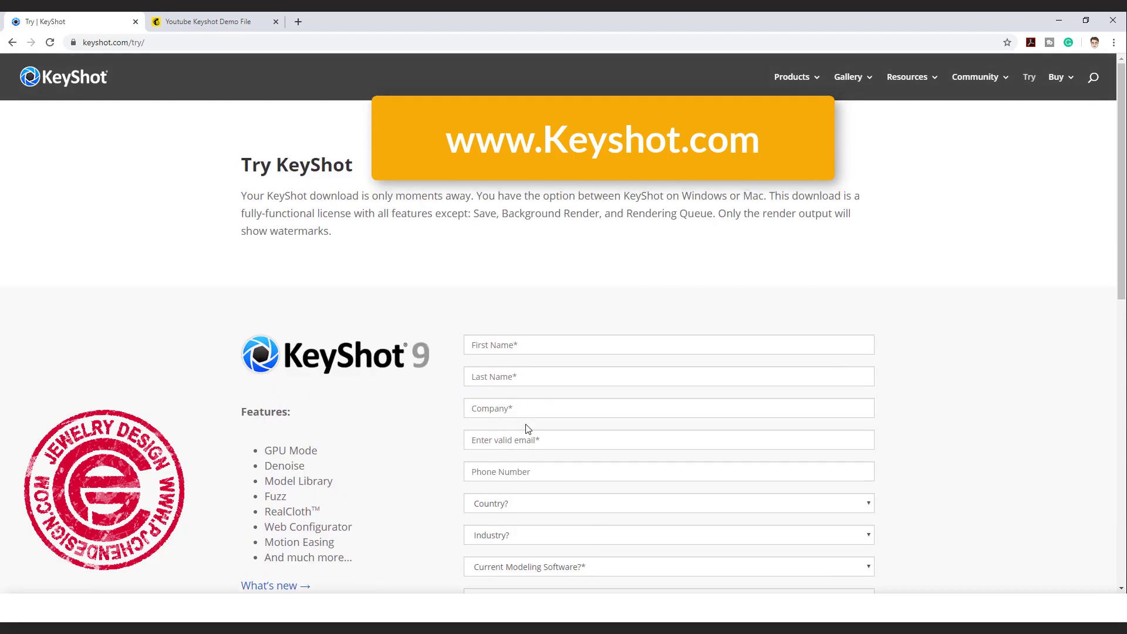
click(203, 23)
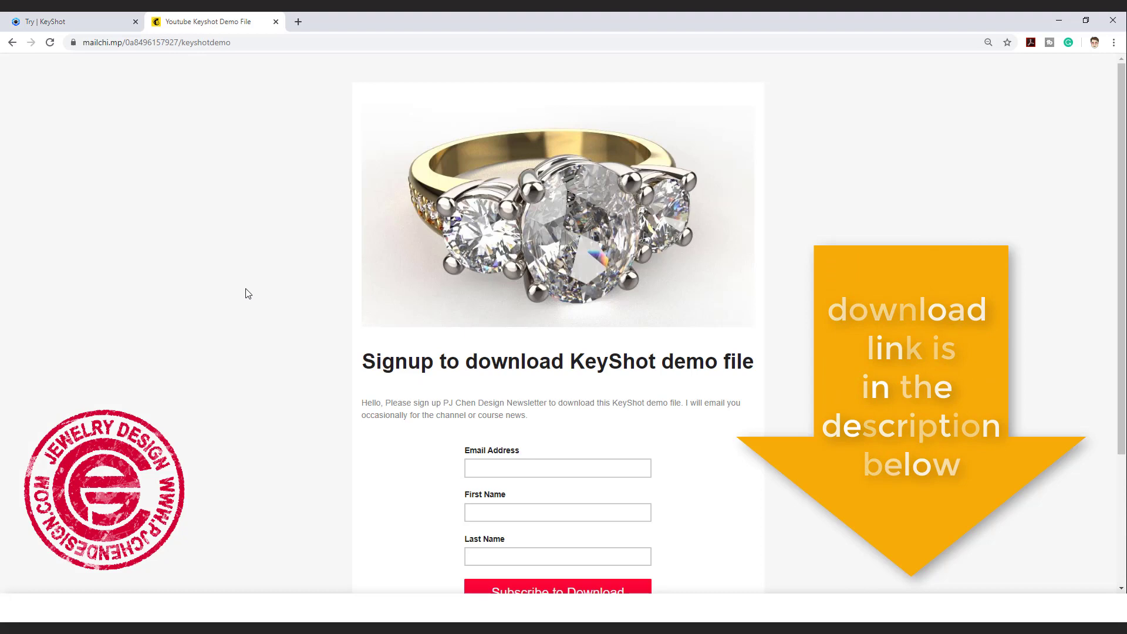
scroll(248, 294, down, 3)
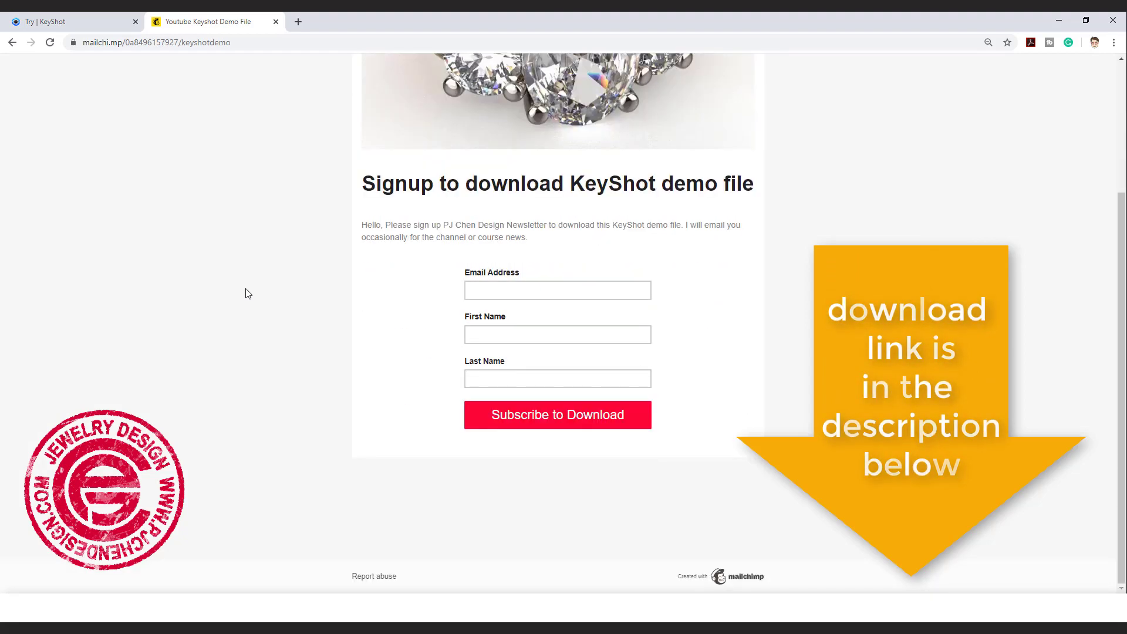
scroll(246, 292, up, 3)
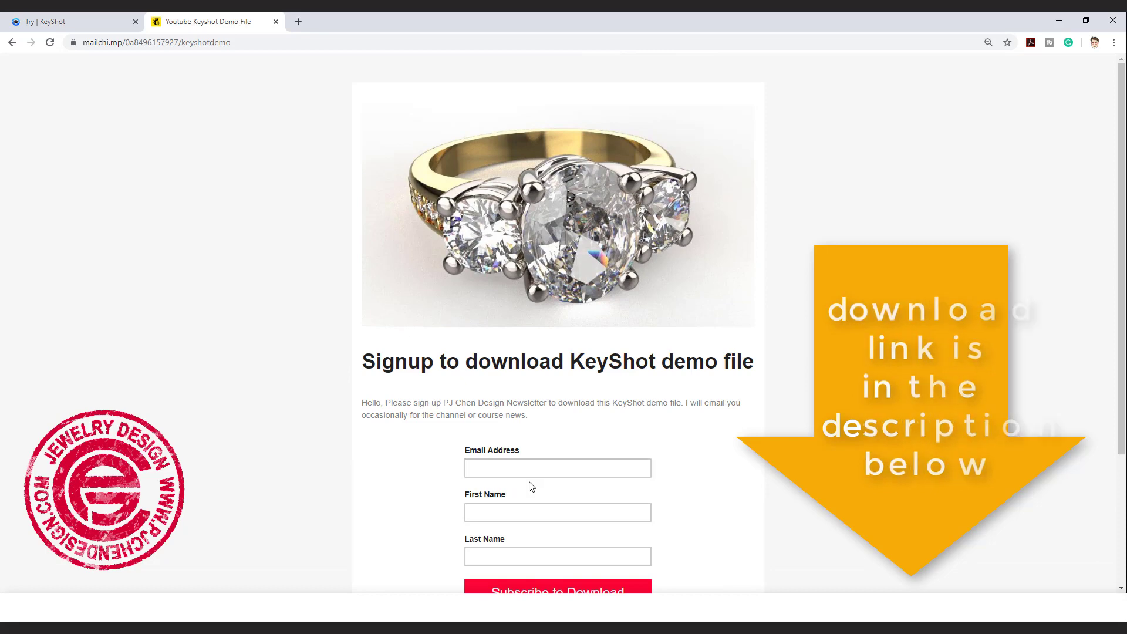
click(529, 506)
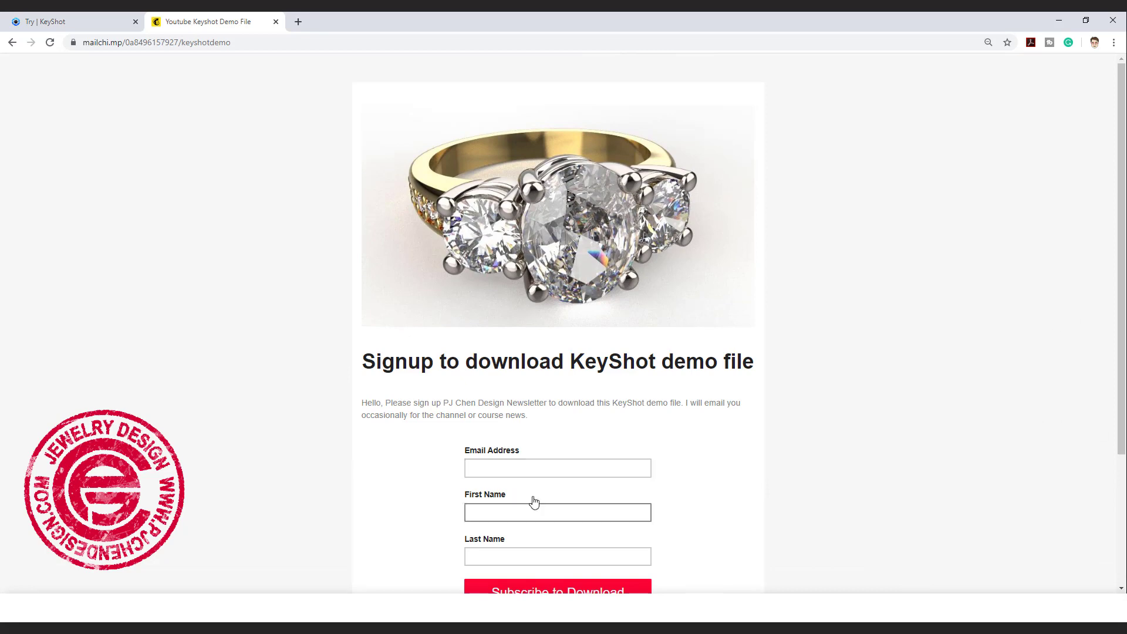
scroll(527, 502, down, 1)
scroll(525, 501, down, 2)
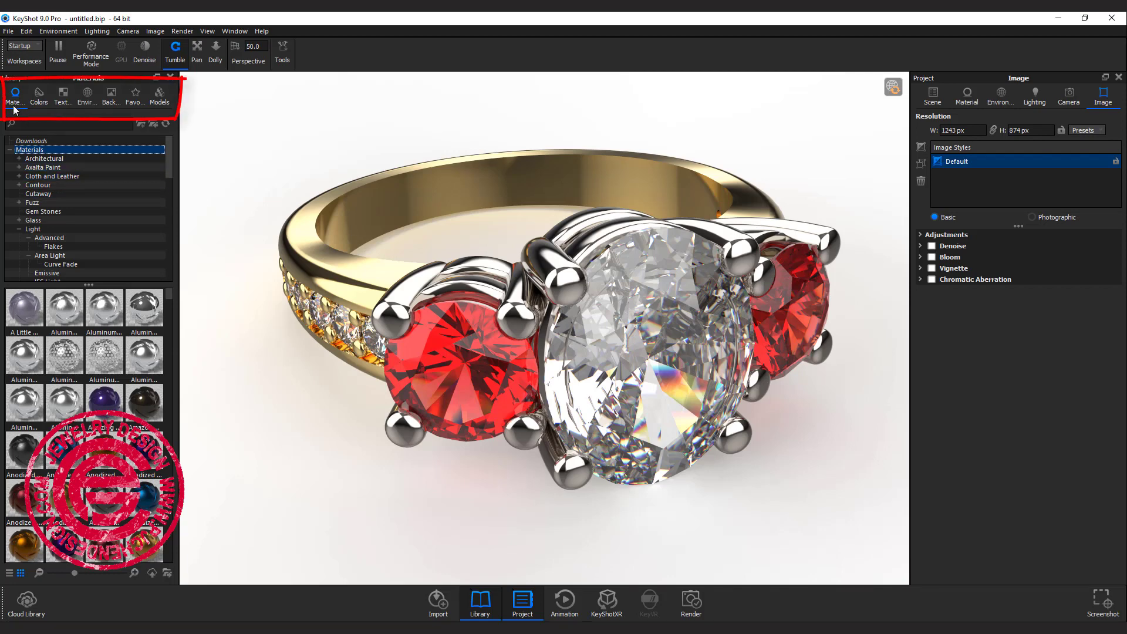
- In KeyShot, look through the library's environments and the project's material, environment, lighting, camera and image settings
click(85, 100)
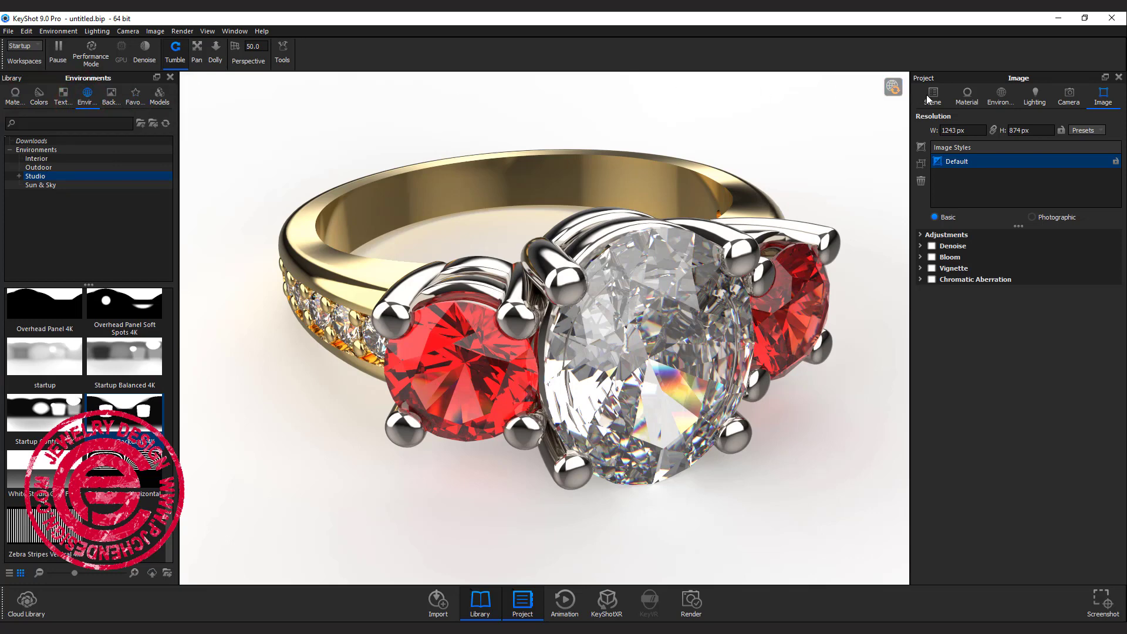
click(968, 95)
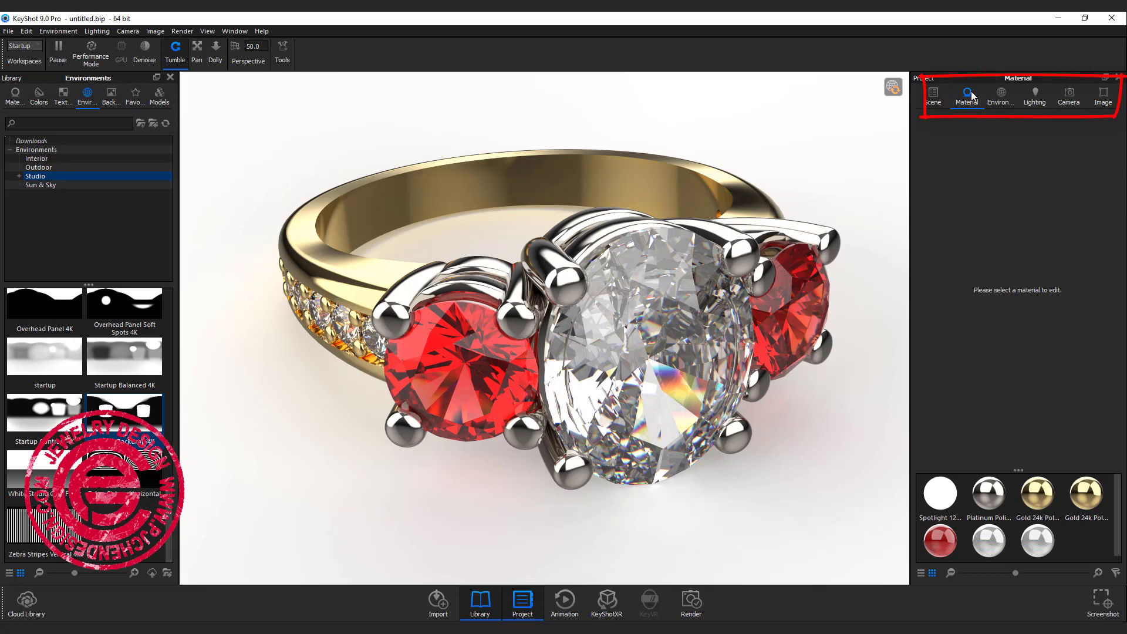
click(1000, 95)
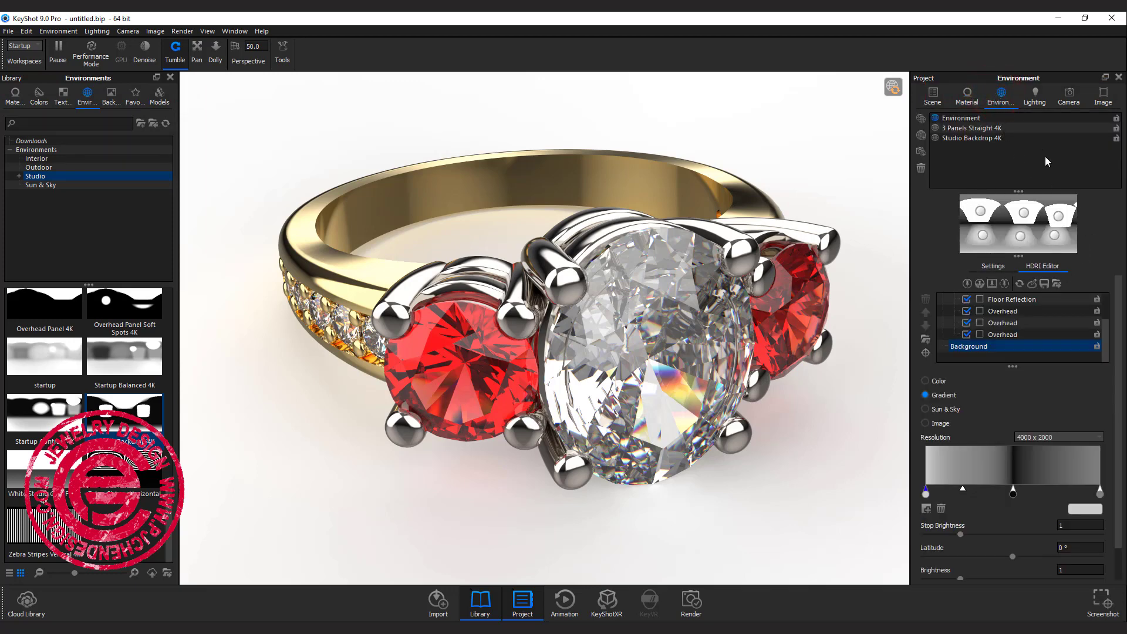
click(1030, 99)
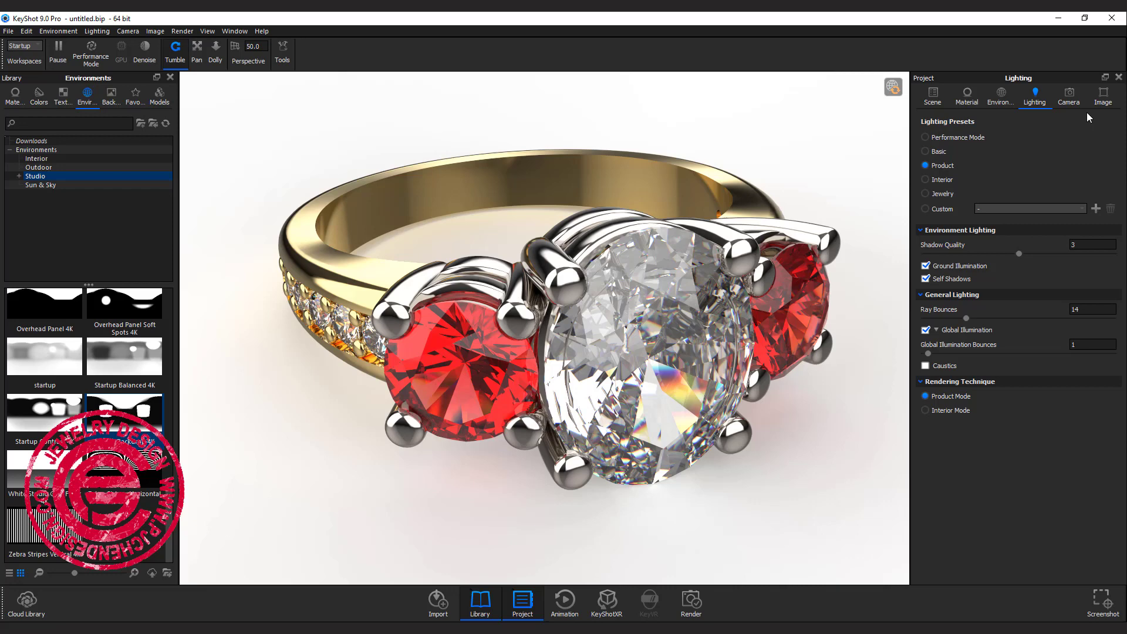
click(1071, 99)
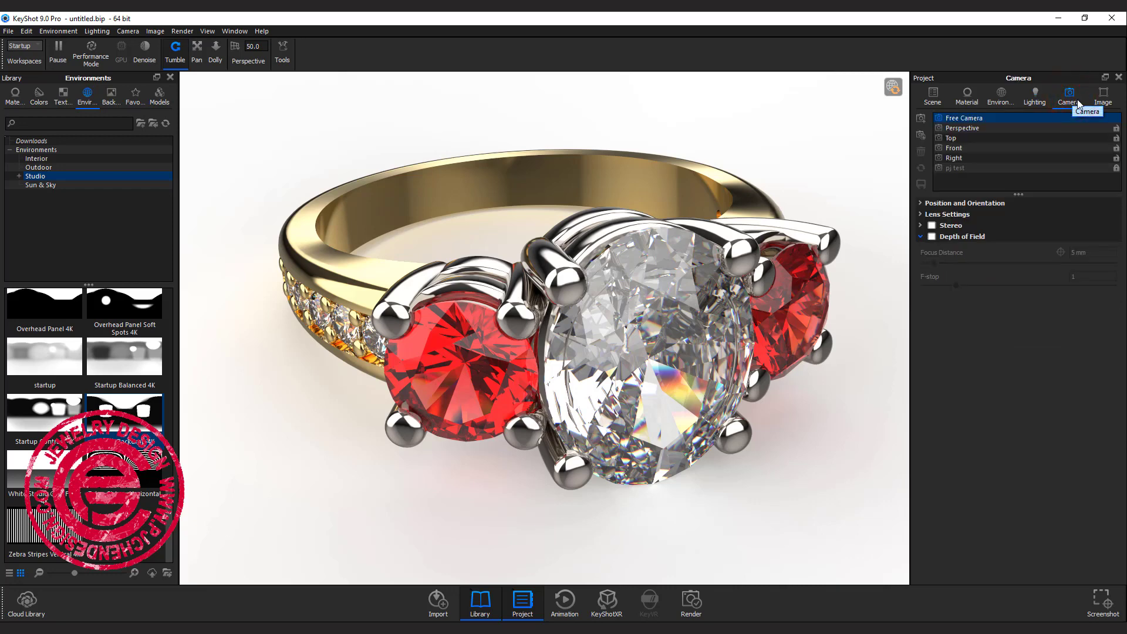
click(1106, 101)
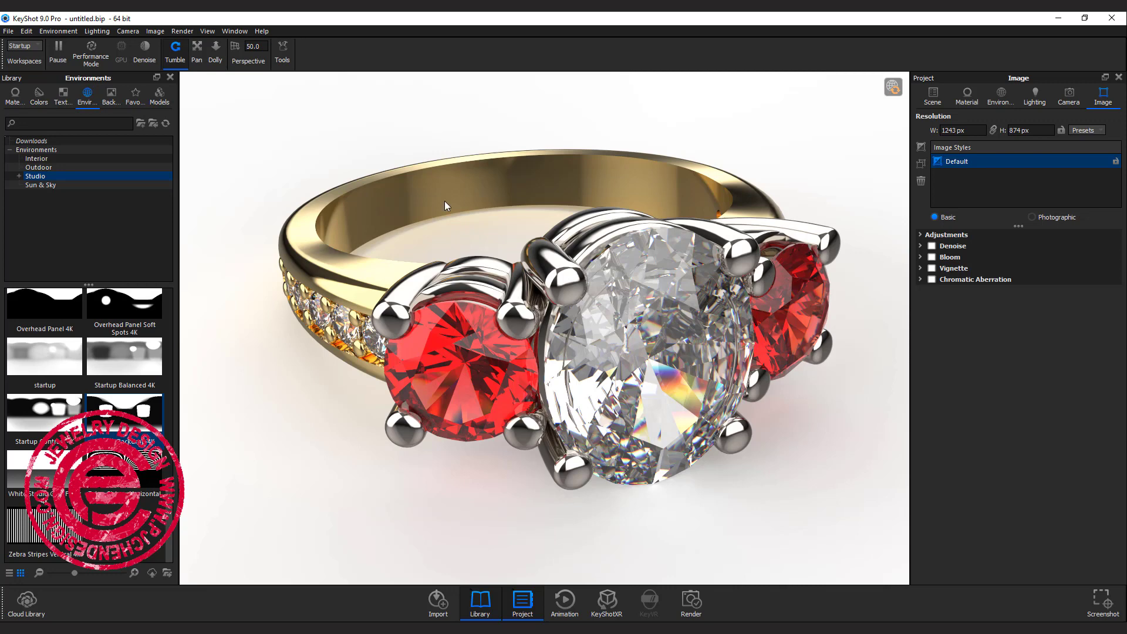
- Open the render settings and set the output folder to a new Desktop folder named "keyshot test"
click(691, 600)
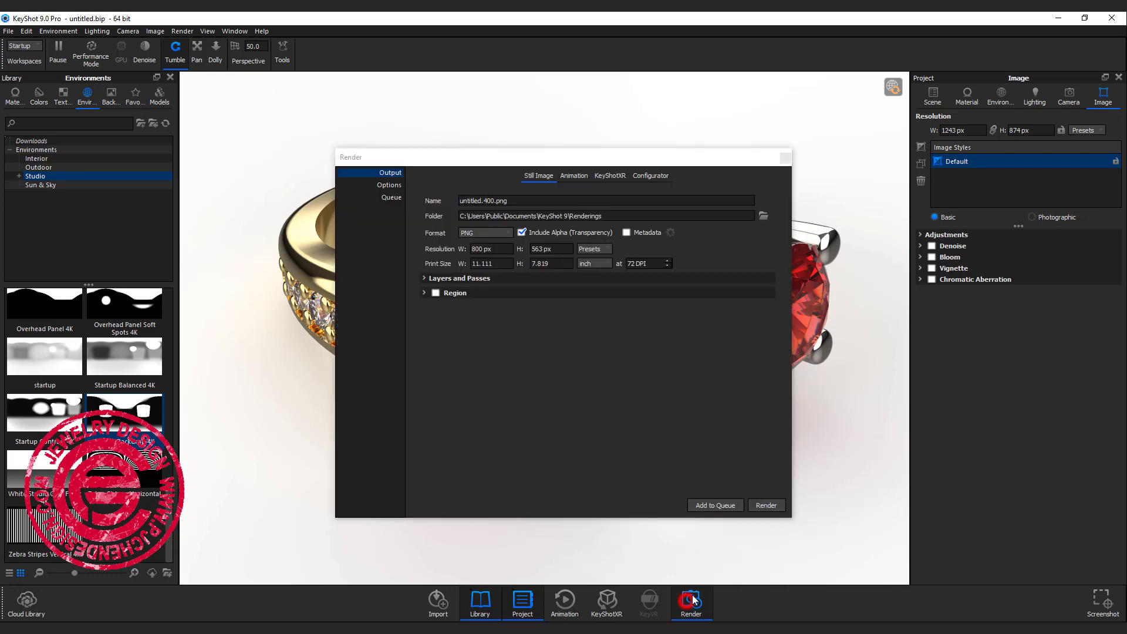
drag(656, 157, 663, 140)
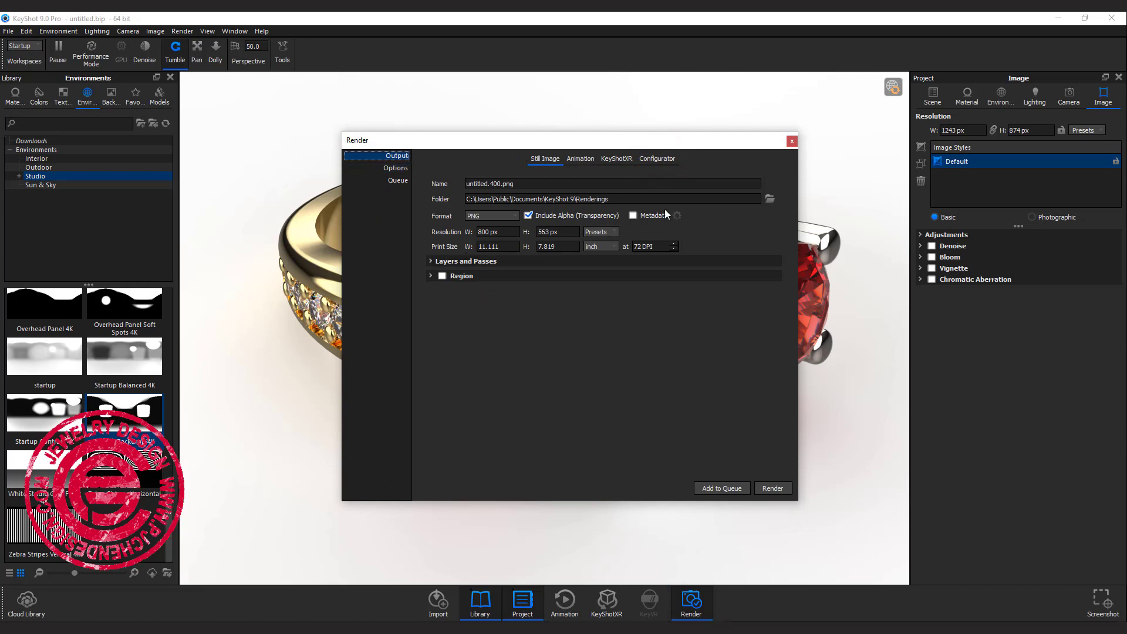
click(769, 201)
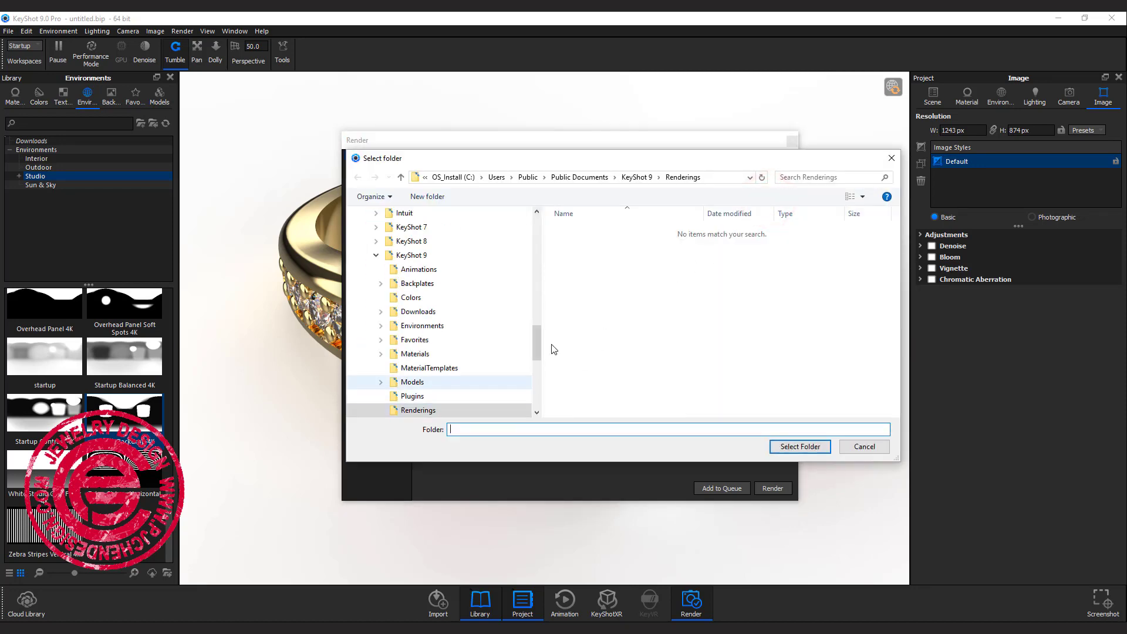
scroll(537, 328, up, 10)
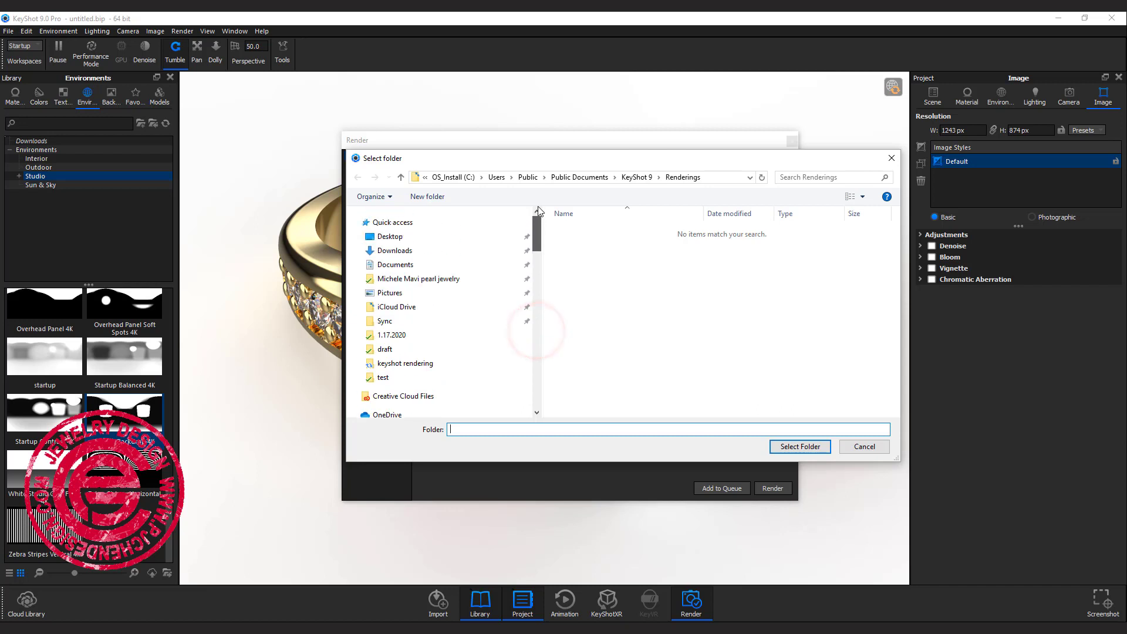
click(411, 237)
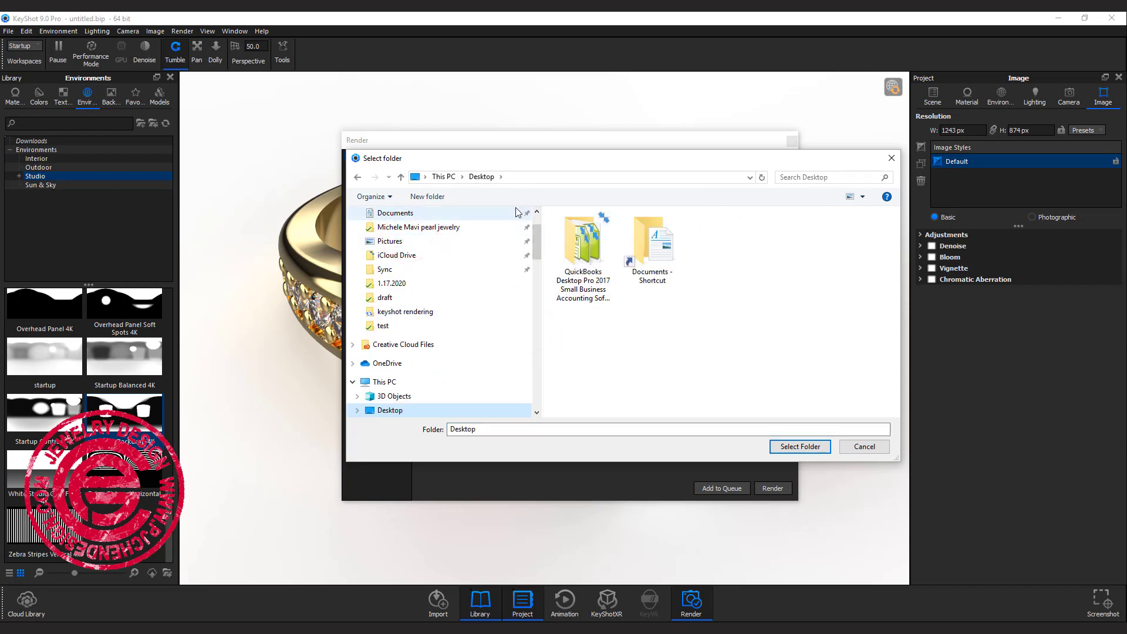
click(433, 197)
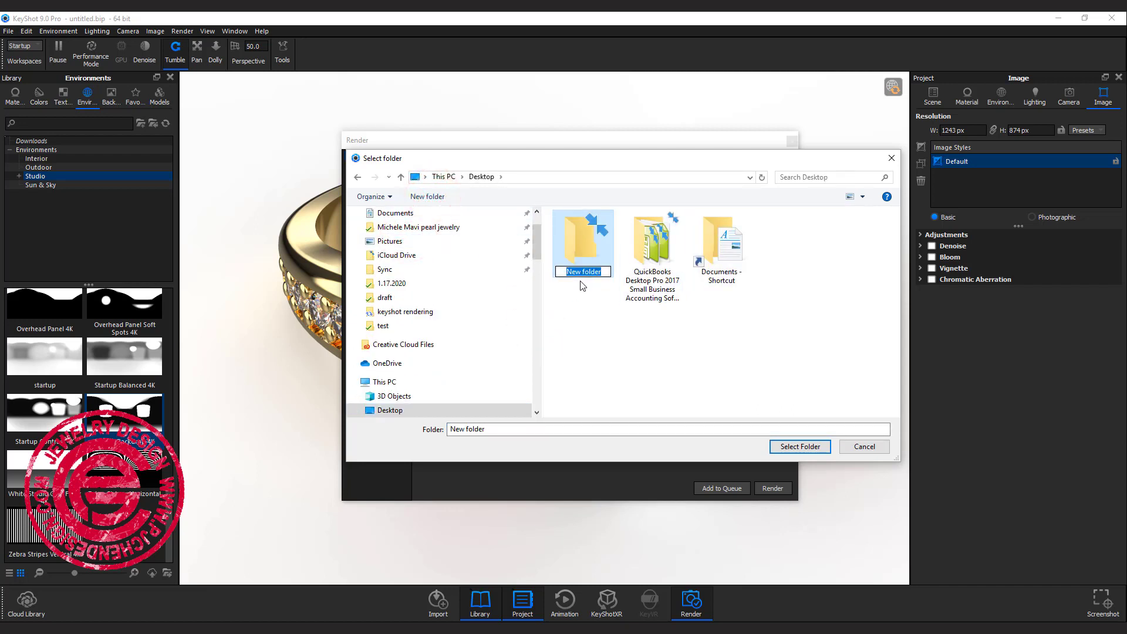
text(keyshot test)
click(585, 243)
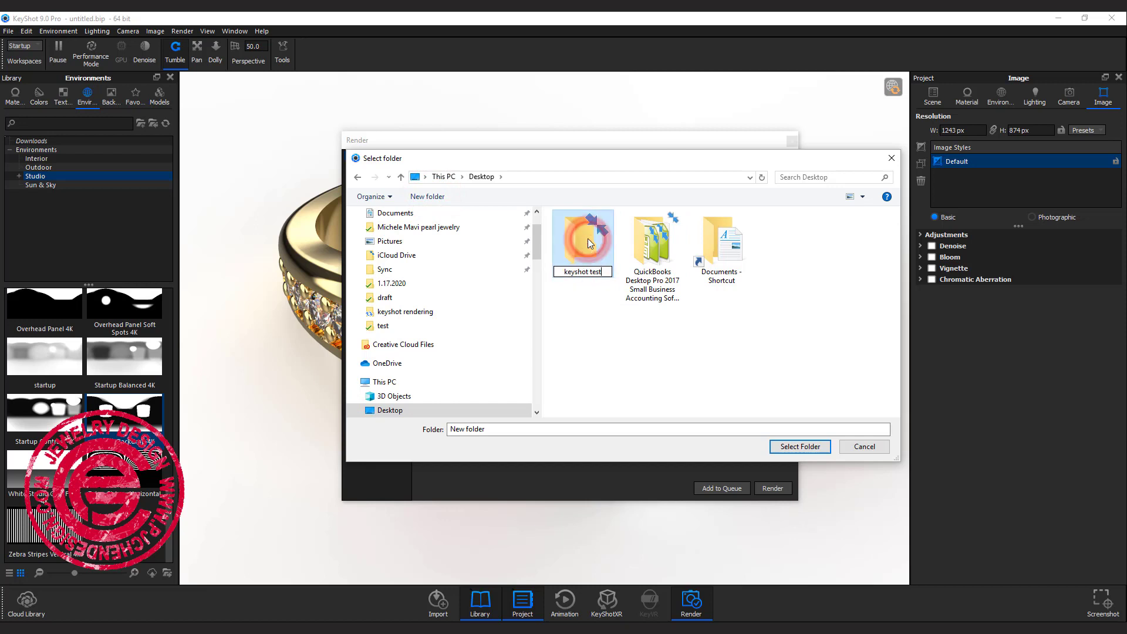
double_click(585, 243)
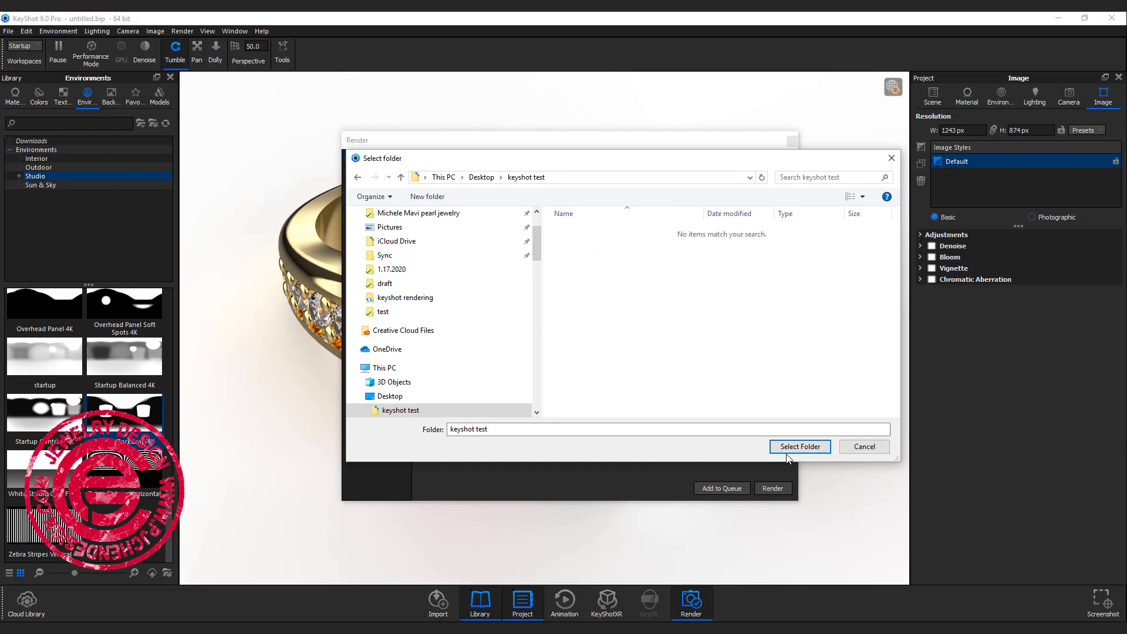
click(792, 447)
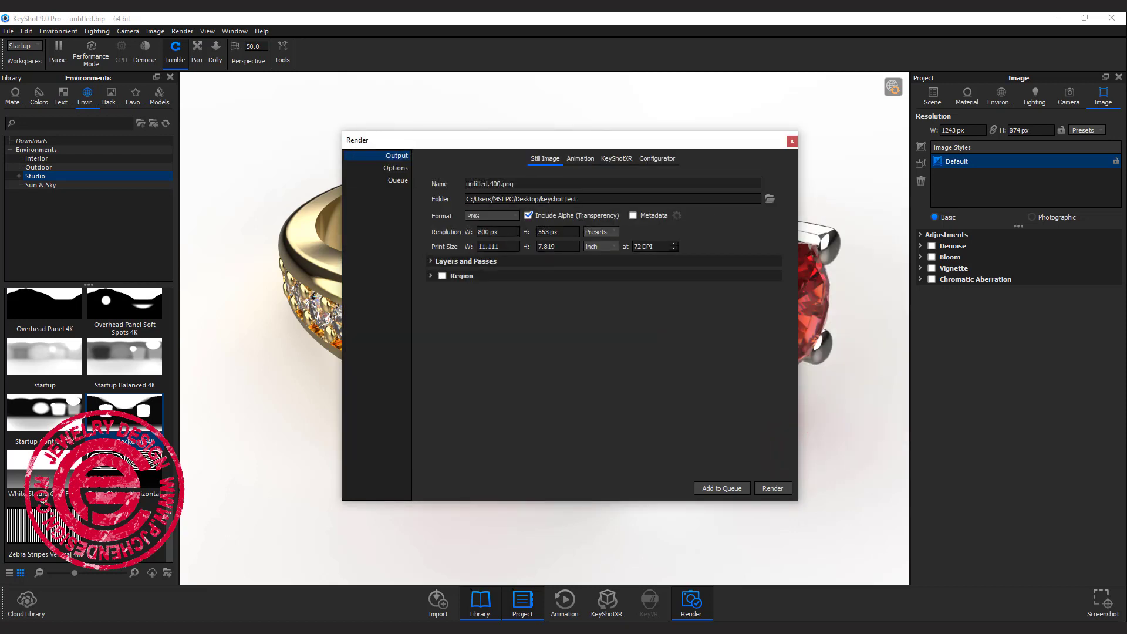
- Set the still image's format to JPEG and its resolution to the 640 x 450 preset
click(512, 218)
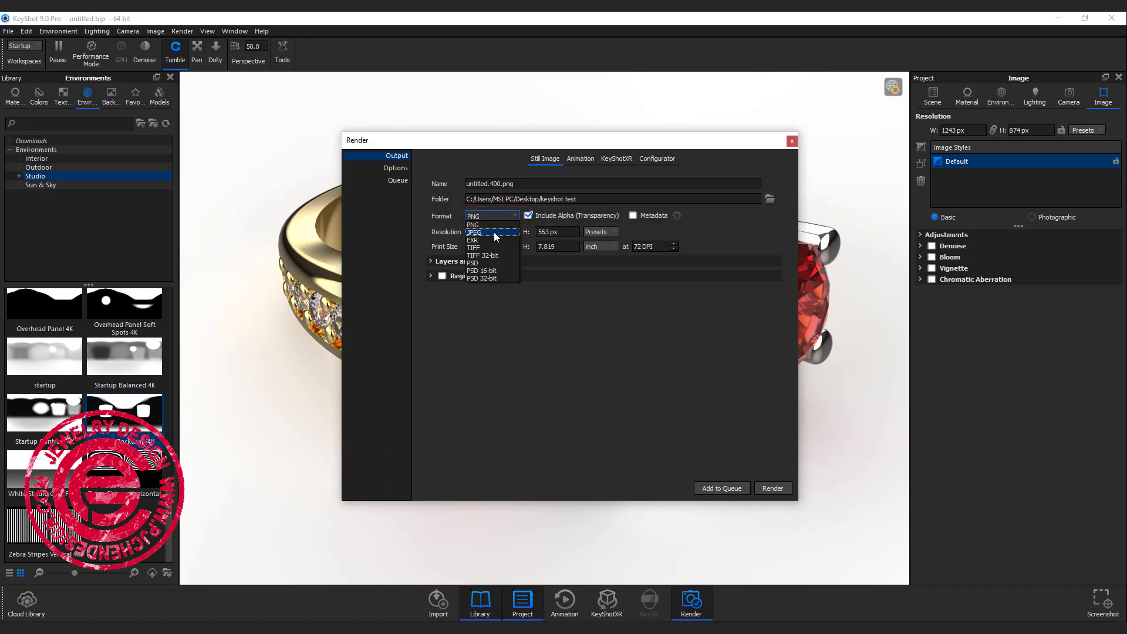
click(494, 235)
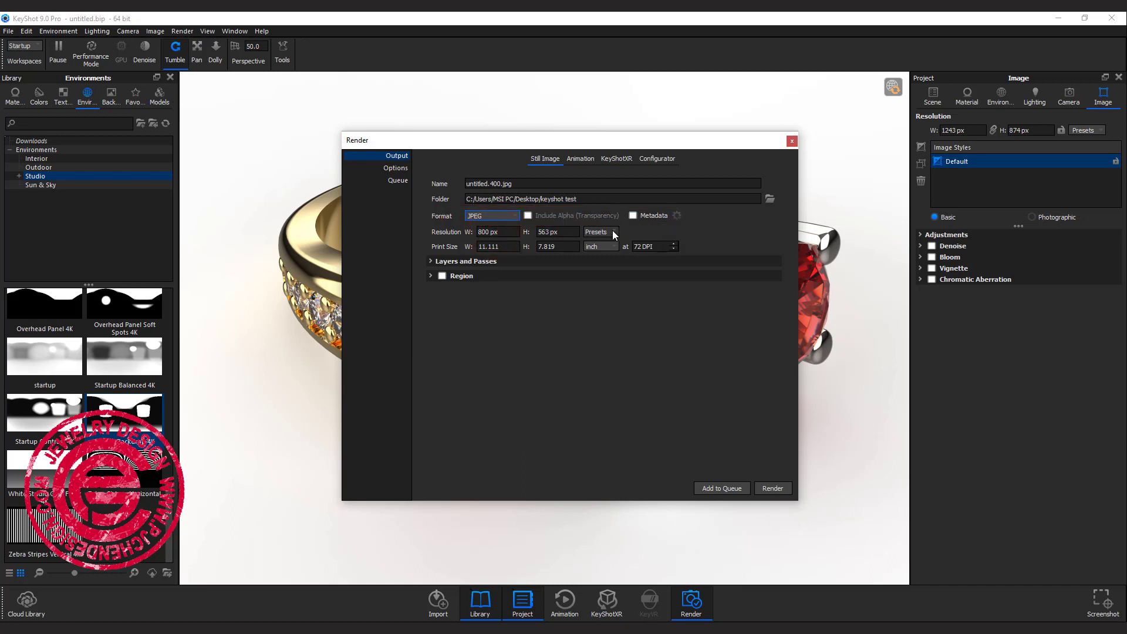
click(613, 233)
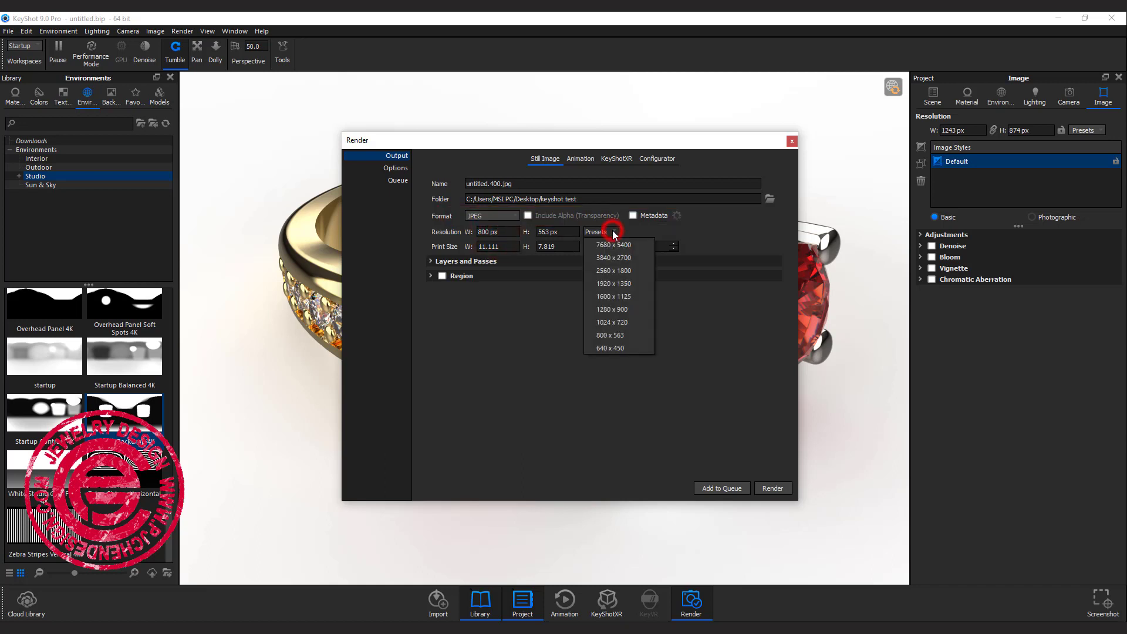
click(619, 351)
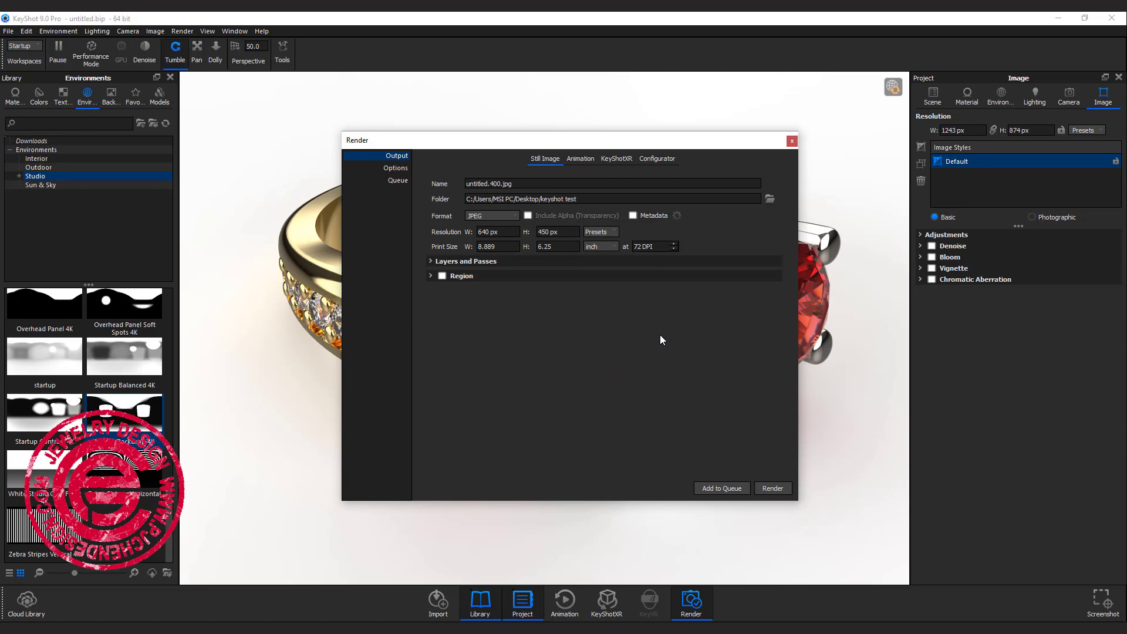
- Enable the render region and shrink it to about 349 x 505 px around the red side stone beside the pavé band
click(443, 277)
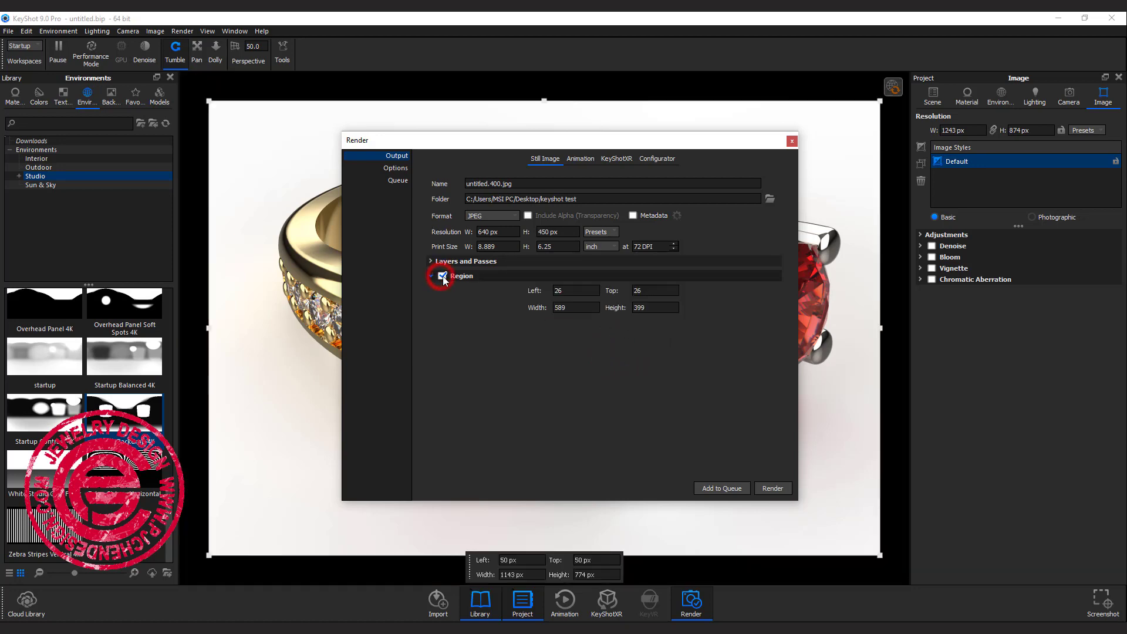
click(792, 140)
drag(880, 101, 562, 188)
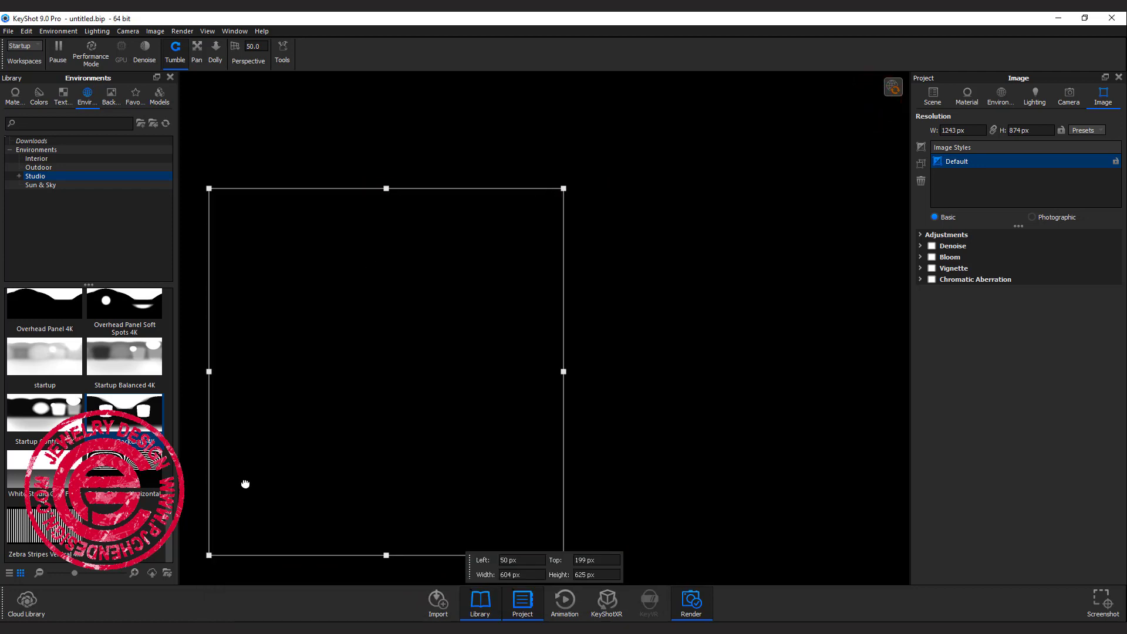
drag(209, 555, 359, 485)
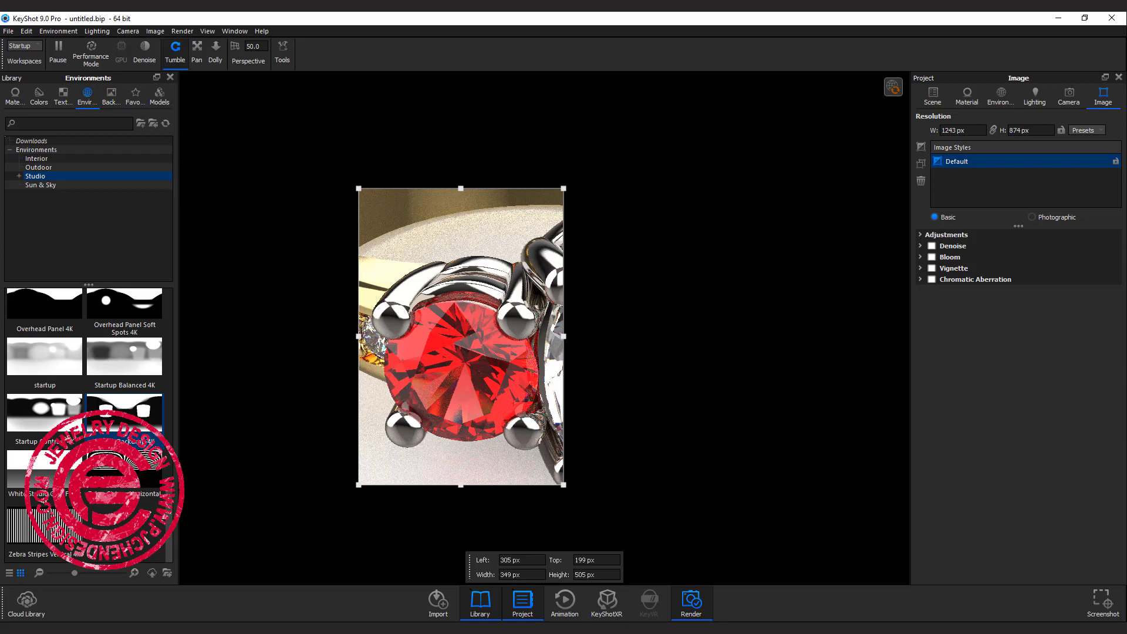
- Reopen the render settings and turn off the region limit for the output
key(ctrl+p)
drag(659, 162, 509, 132)
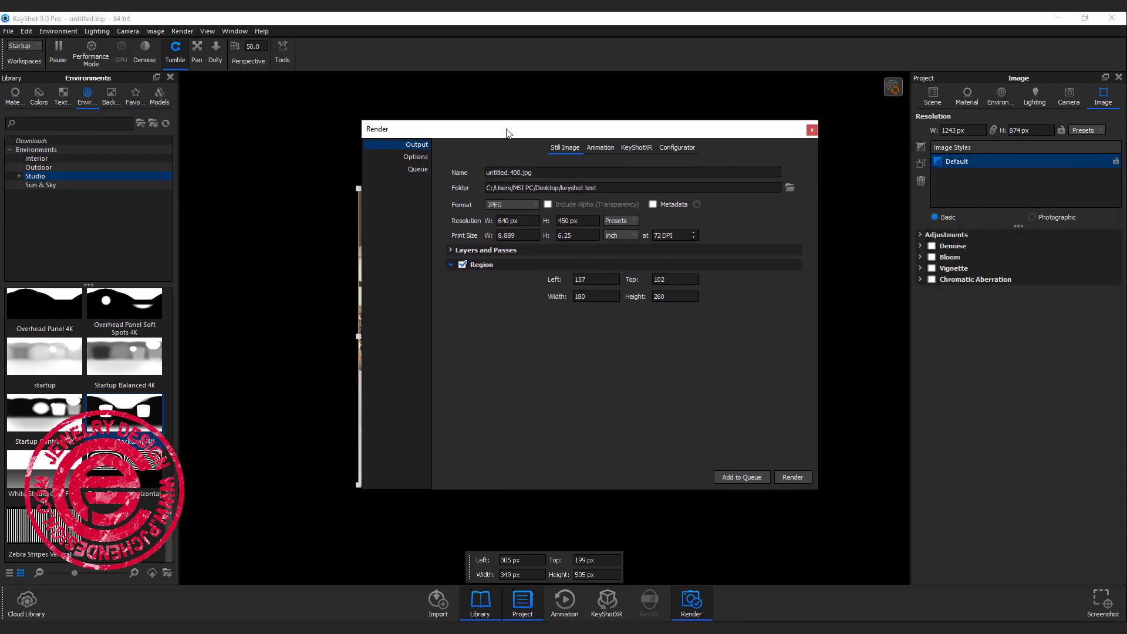
click(462, 264)
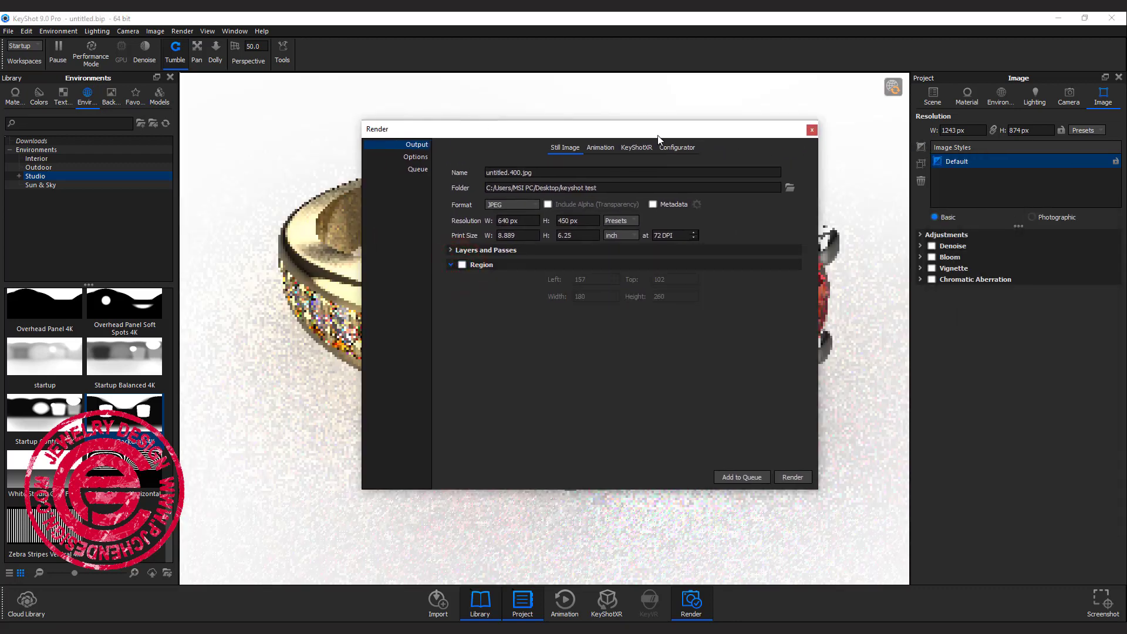
- Render the still image of the ring, accept the finished output, and minimise KeyShot to check the saved file
drag(662, 132, 334, 83)
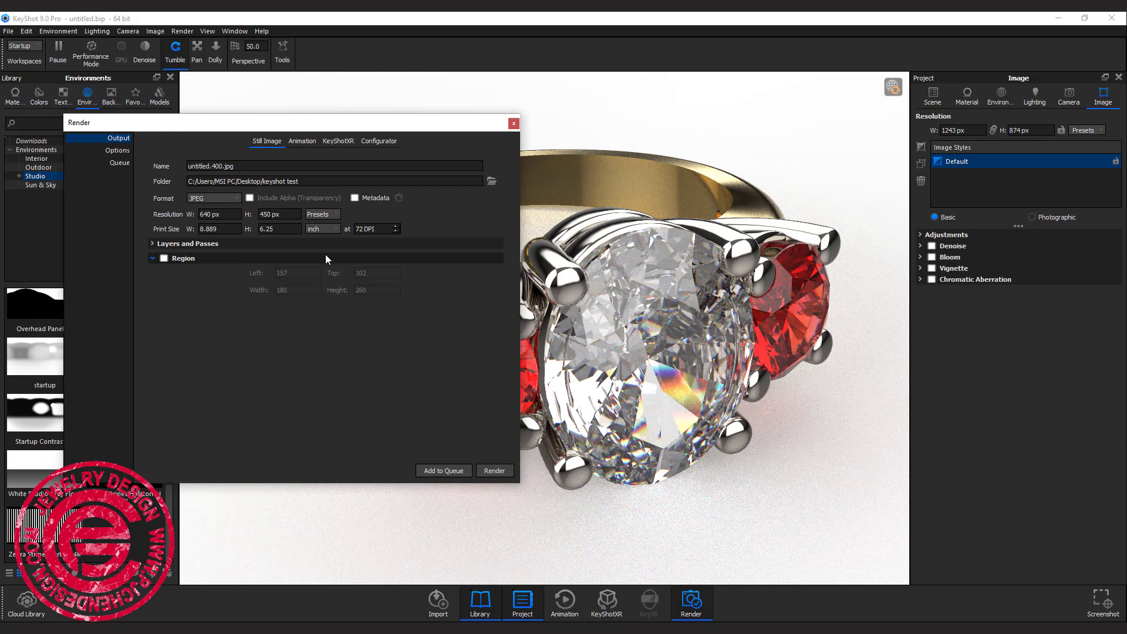
click(500, 474)
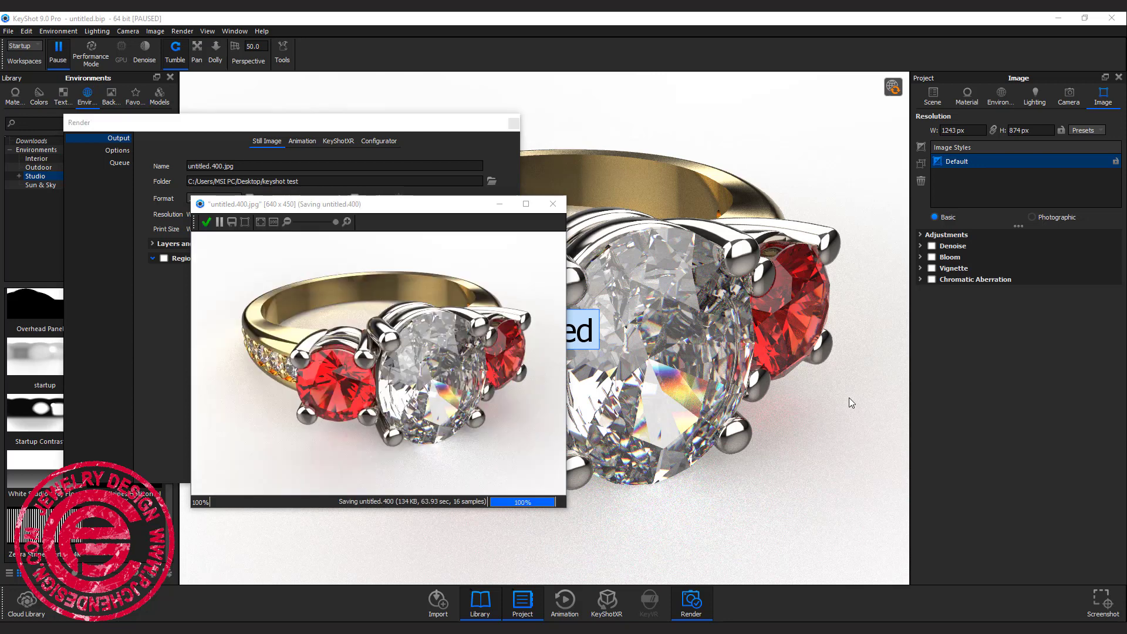
click(206, 222)
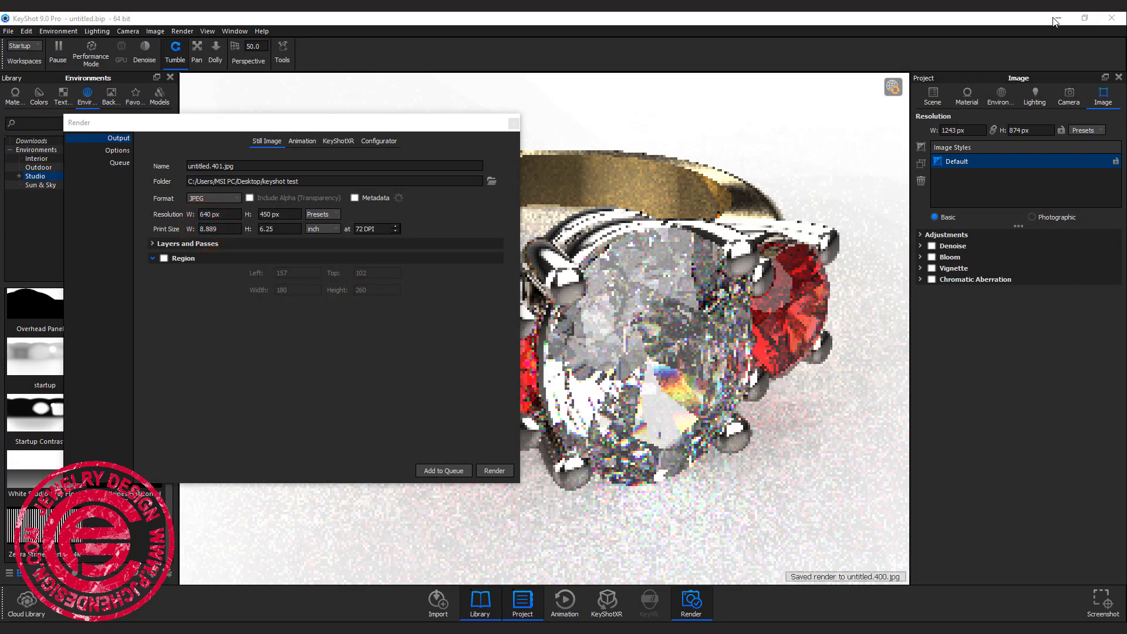
click(1058, 22)
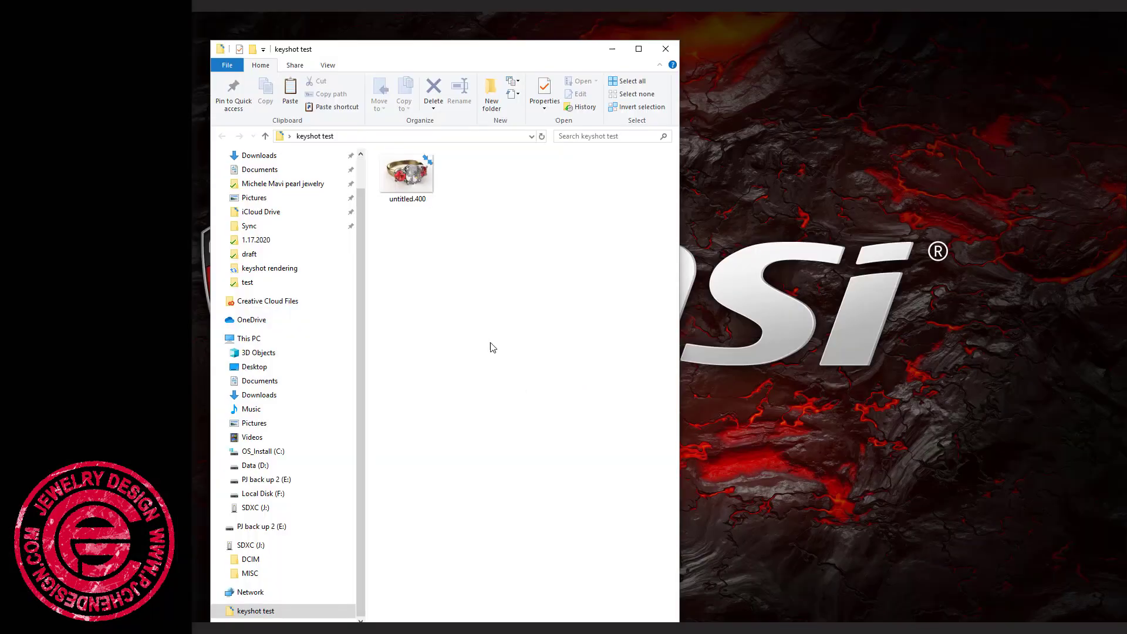
- Open the rendered image untitled.400 from the keyshot test folder to view it
click(409, 182)
double_click(409, 182)
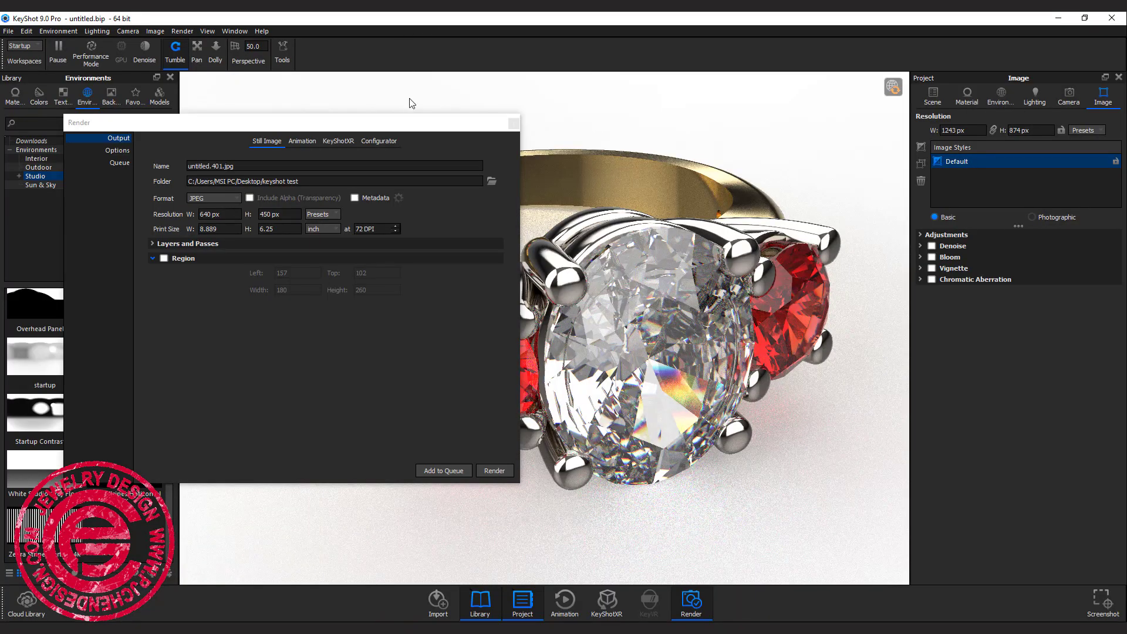
- Narrow the Render dialog and move it clear of the ring
mouse_move(403, 129)
mouse_down()
mouse_move(435, 167)
mouse_move(352, 264)
mouse_move(452, 131)
mouse_move(409, 124)
mouse_up()
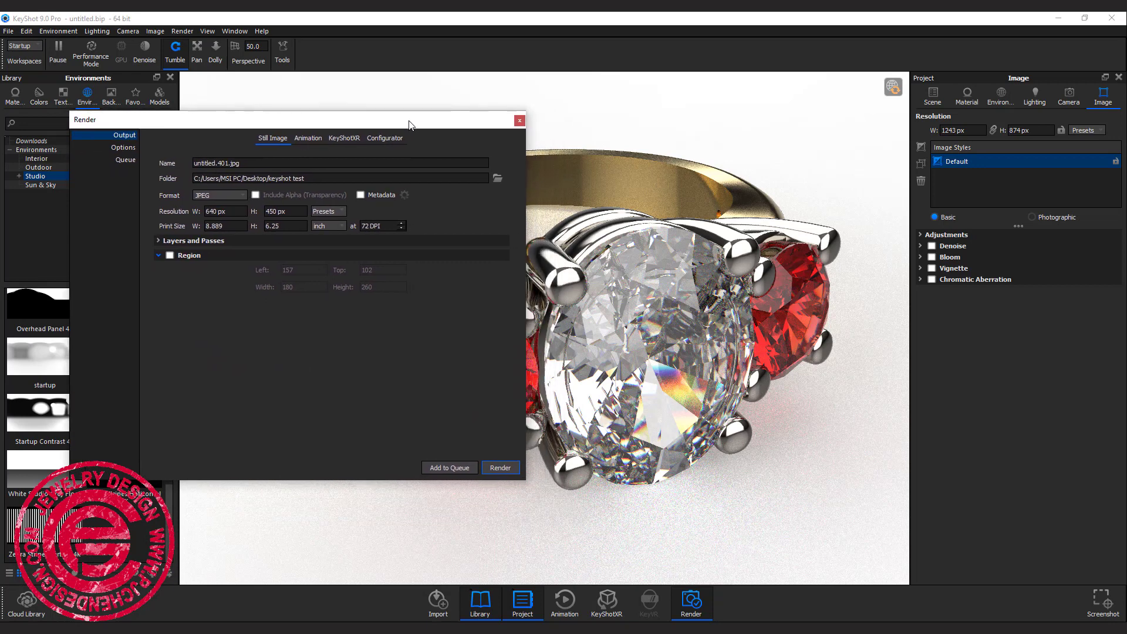
drag(525, 207, 408, 206)
drag(295, 131, 227, 94)
- Add two still image jobs to the render queue, one of the ring's front view and one of its side view showing the pavé band
drag(767, 323, 716, 350)
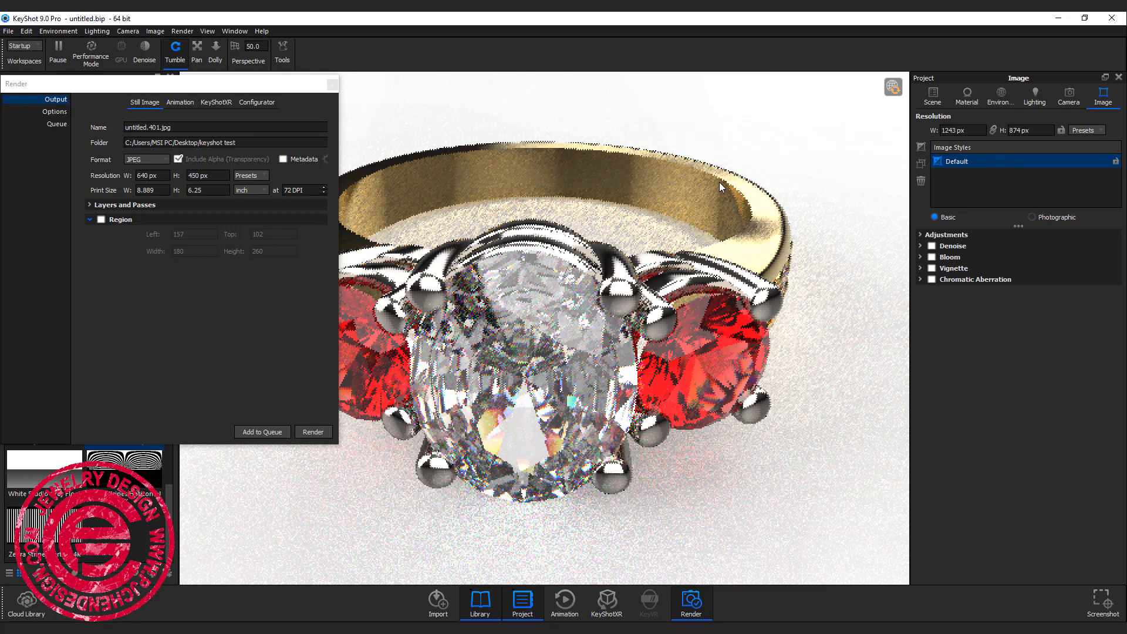
click(54, 100)
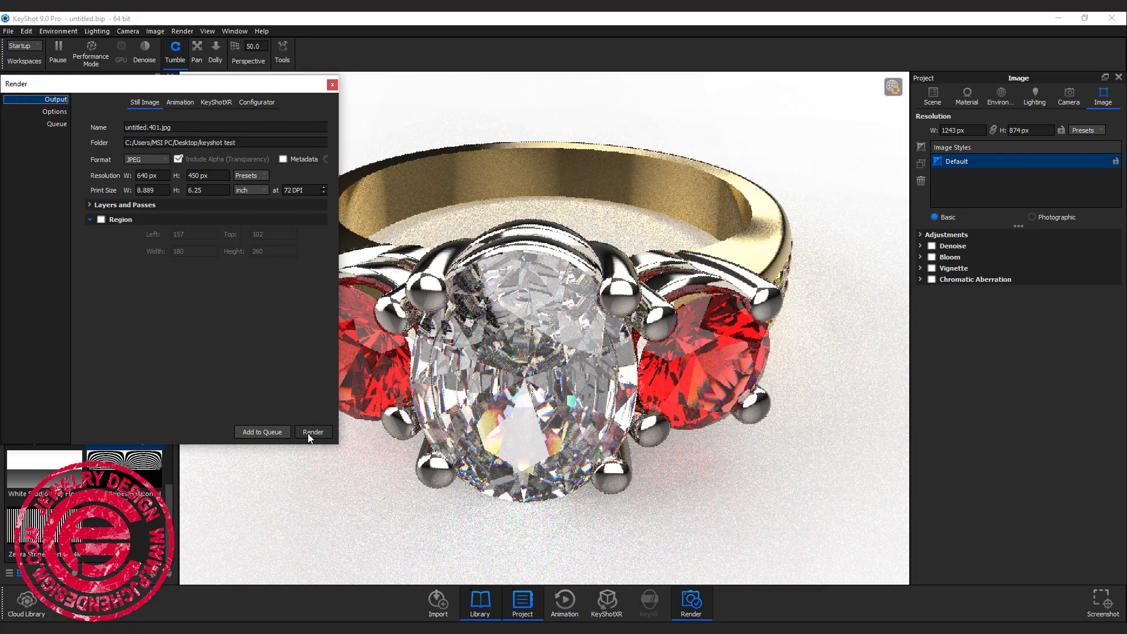
click(265, 432)
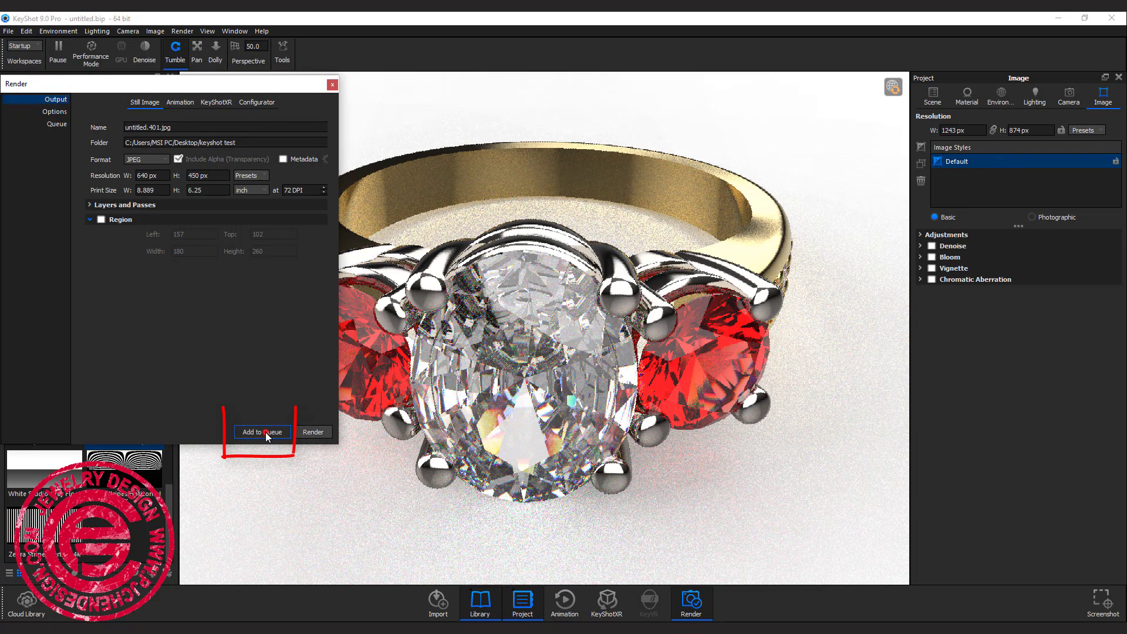
drag(638, 503, 581, 399)
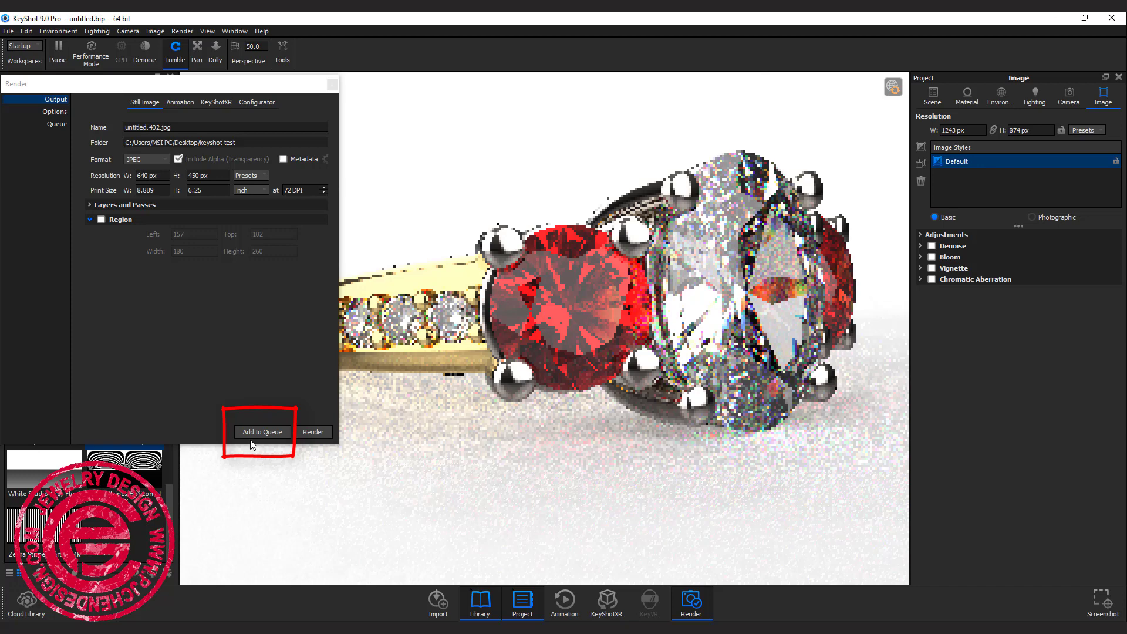
click(253, 433)
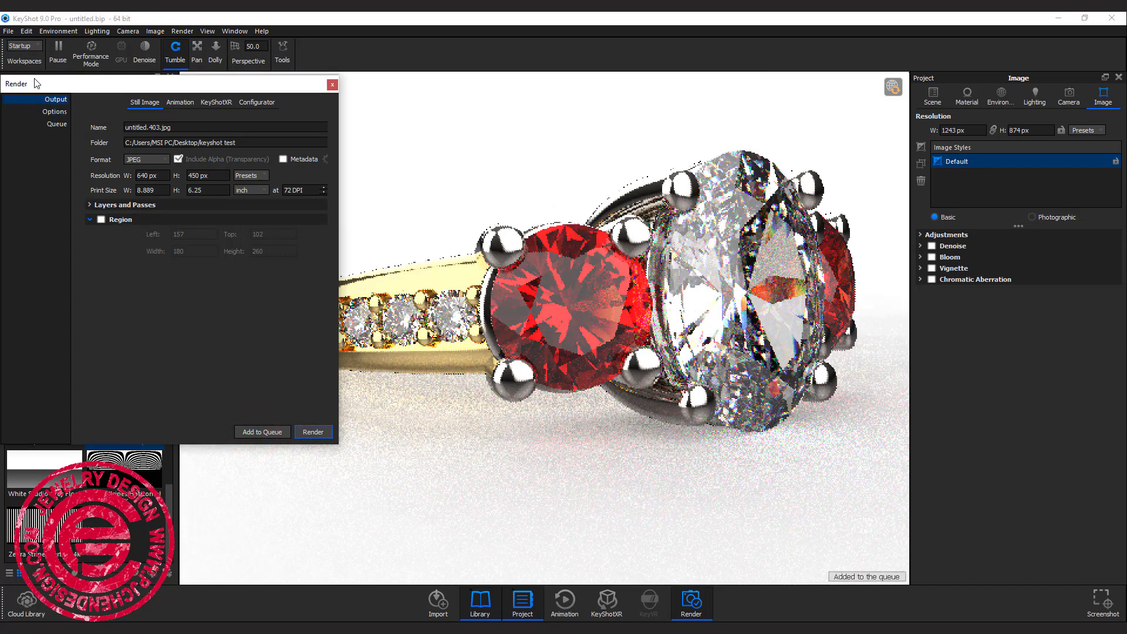
- Open the render queue, move the dialog toward the middle of the scene, and look over the two image jobs
click(51, 125)
drag(111, 83, 378, 73)
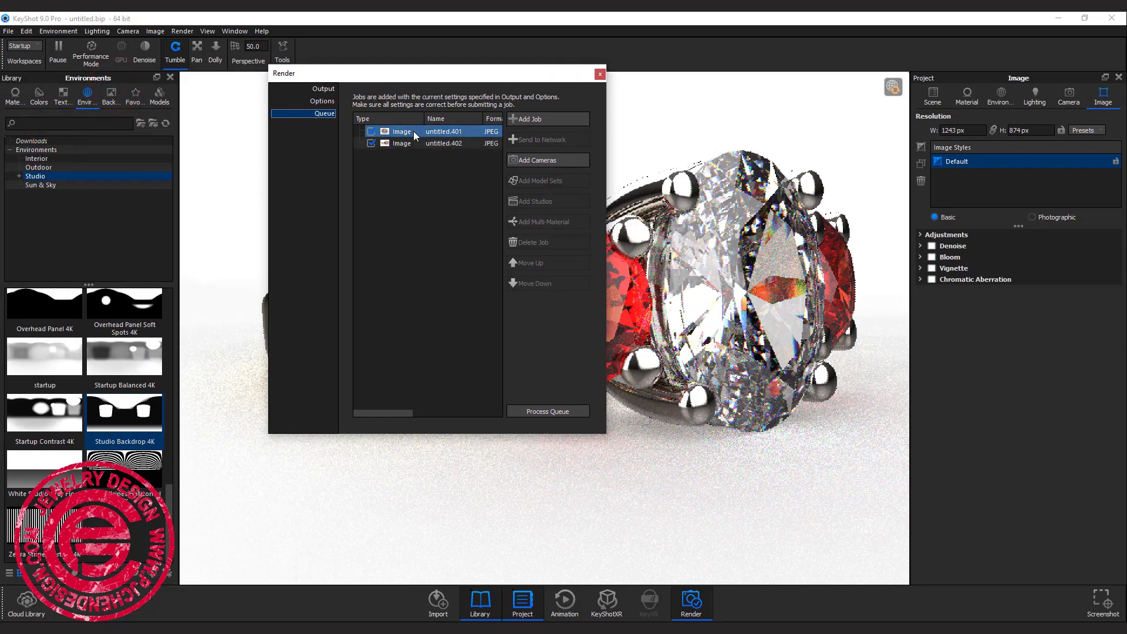
click(415, 143)
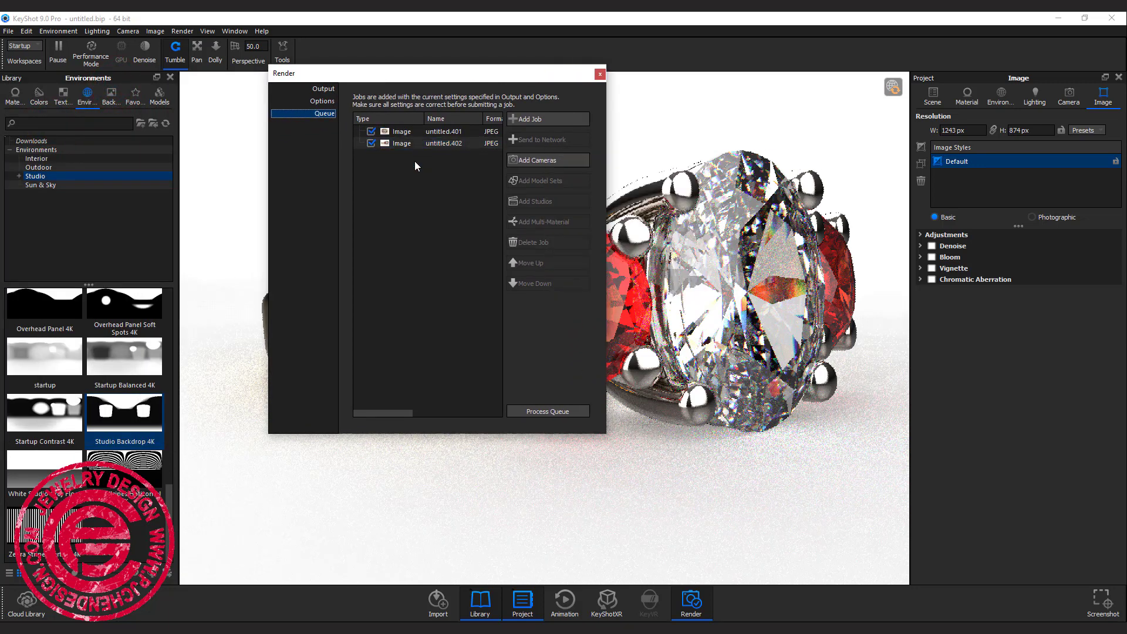
click(442, 175)
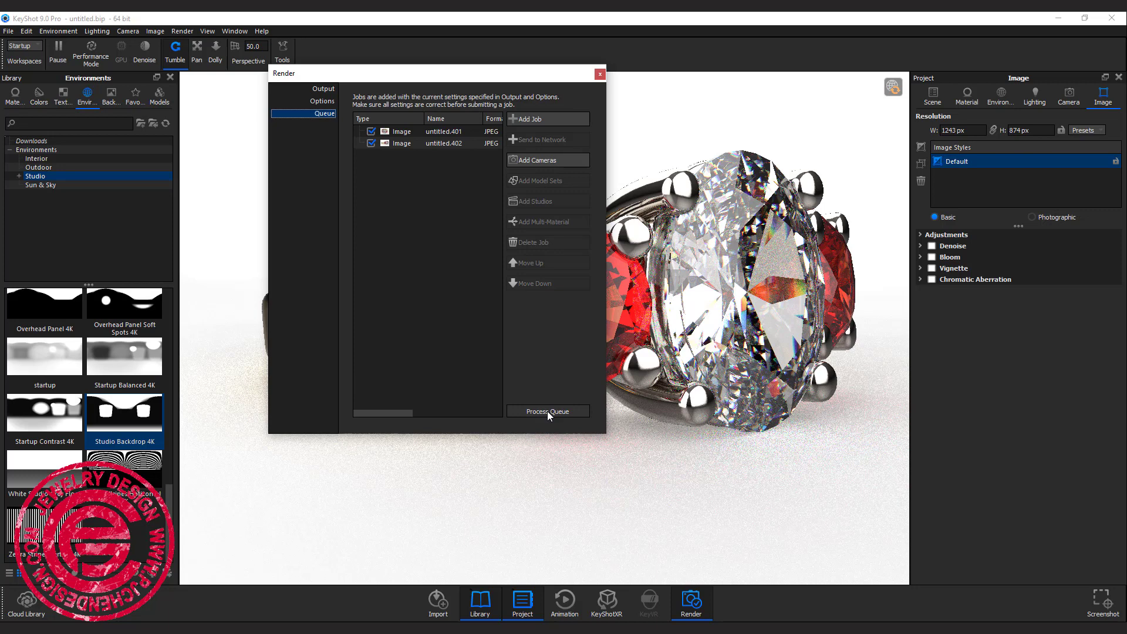
click(463, 131)
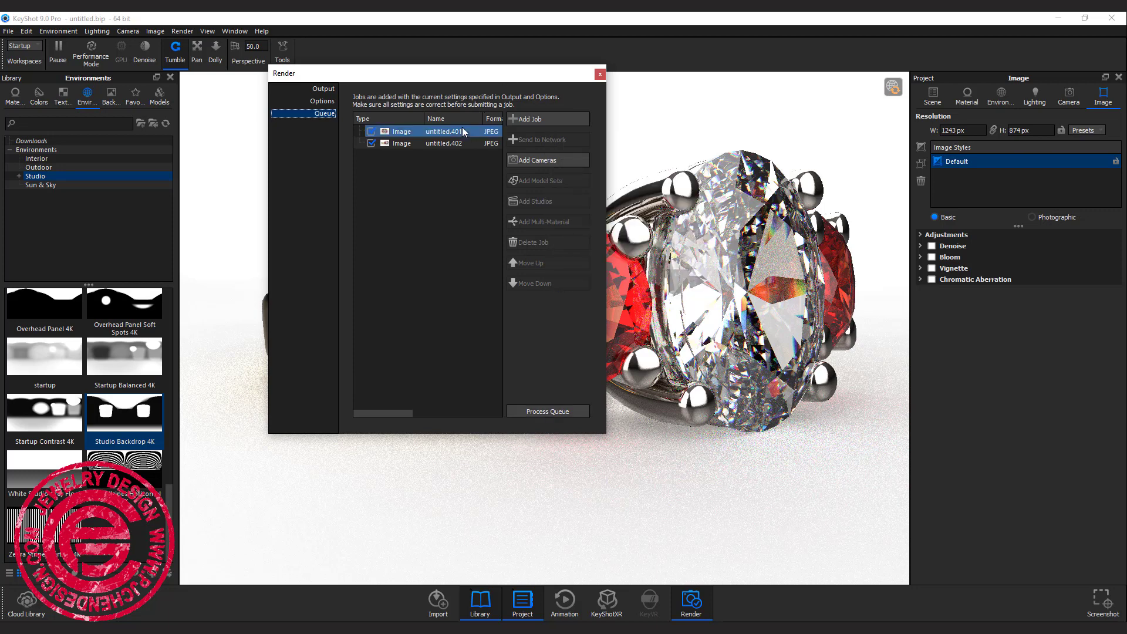
click(448, 230)
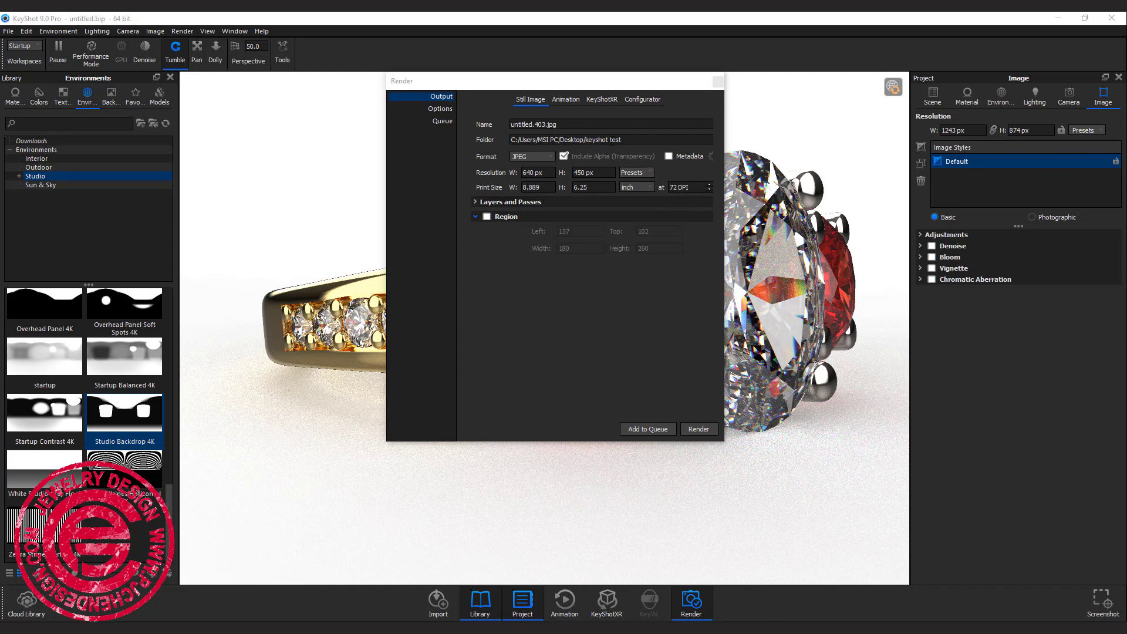
- Change the still image output format to PNG and close the render settings
click(551, 157)
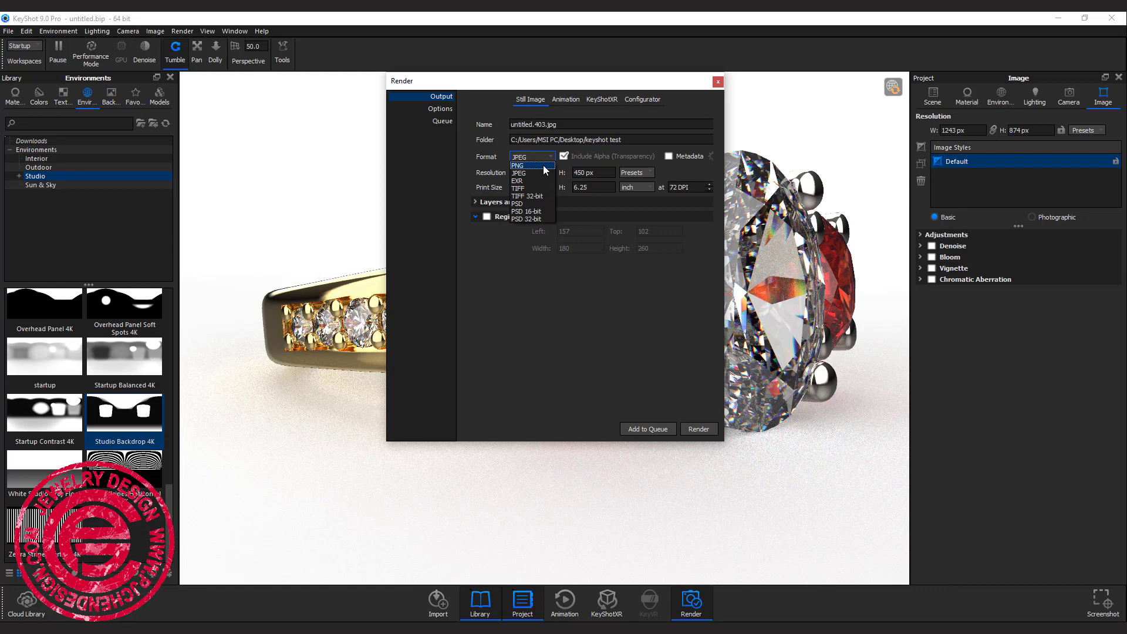
click(544, 166)
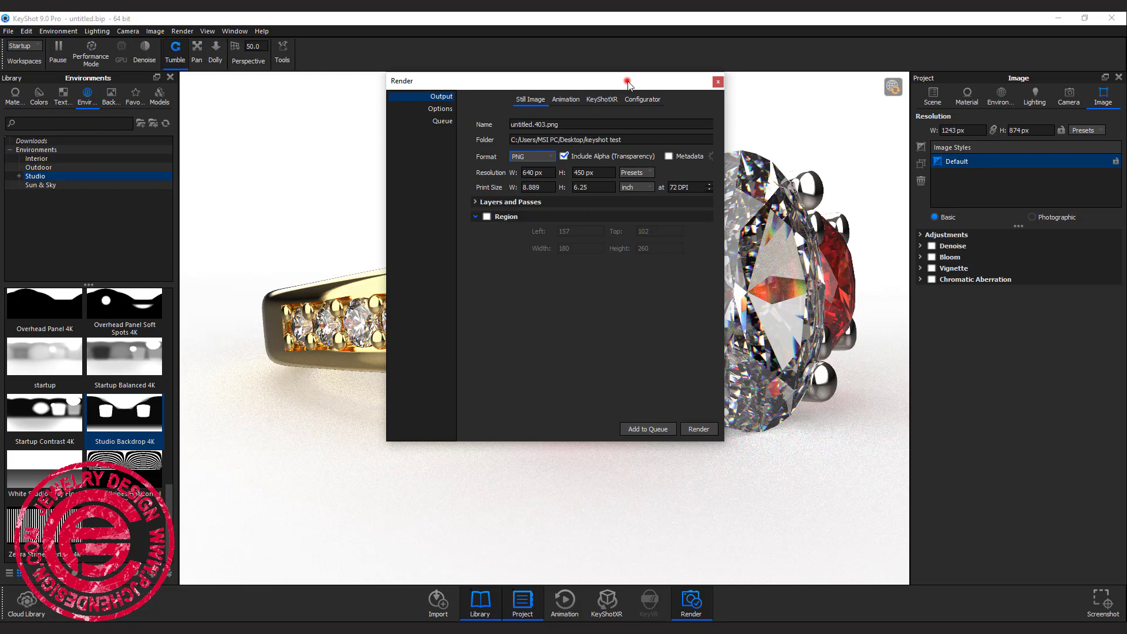
drag(623, 80, 617, 98)
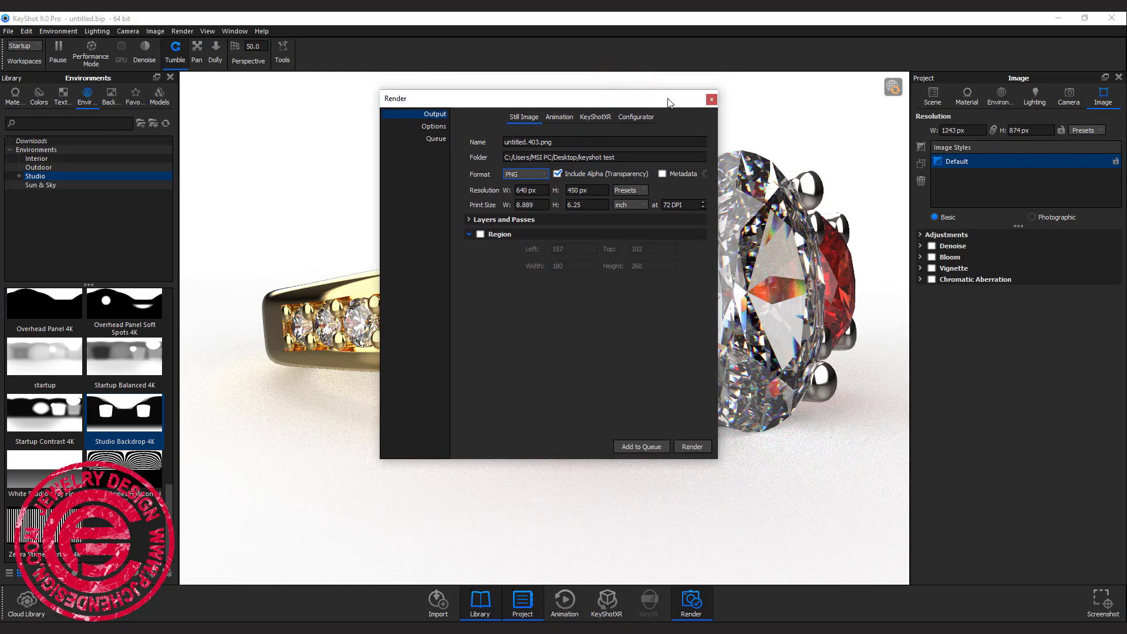
click(712, 99)
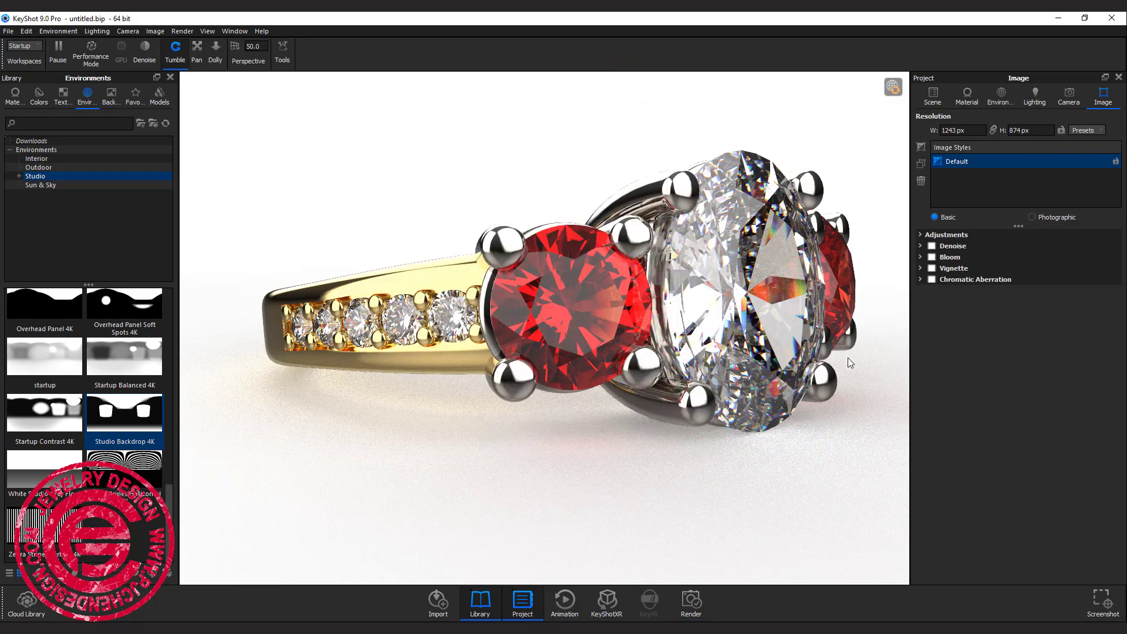
- Orbit the ring to a three-quarter front view with all three stones and part of the pavé band visible
drag(848, 357, 773, 443)
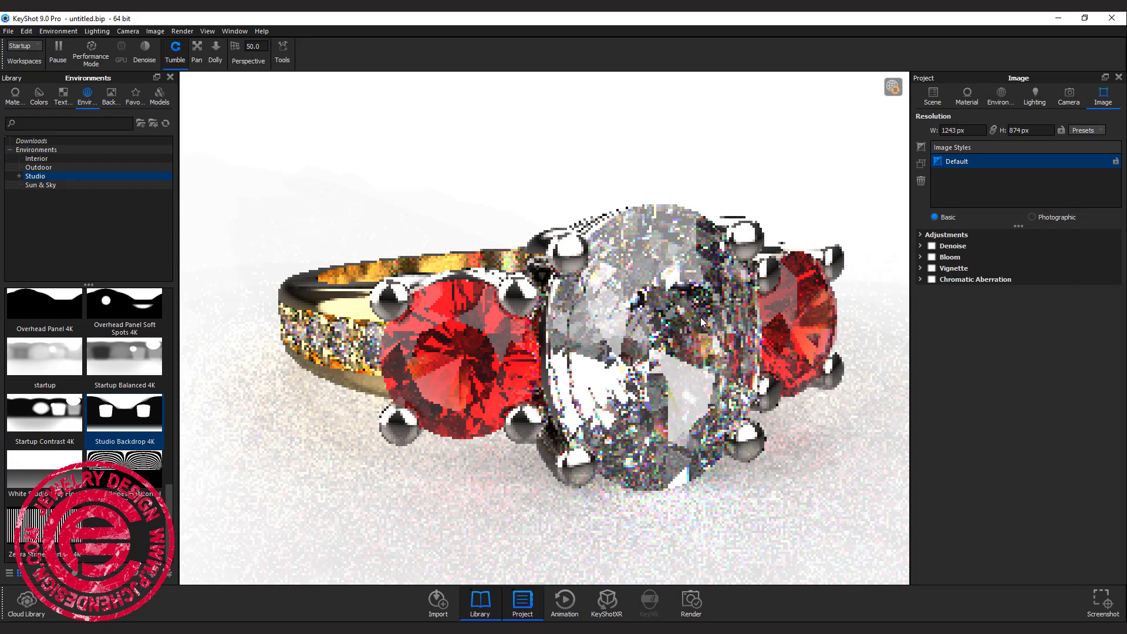
drag(699, 317, 698, 290)
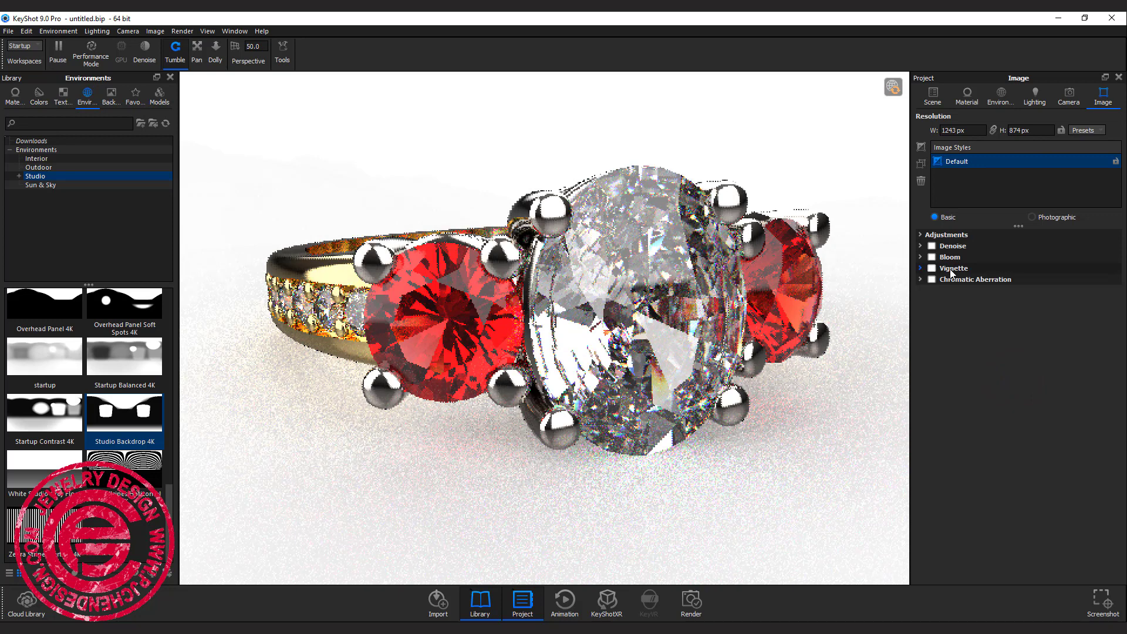
- Try the Vignette effect on the image at a strength of 1, and switch it off again
click(932, 270)
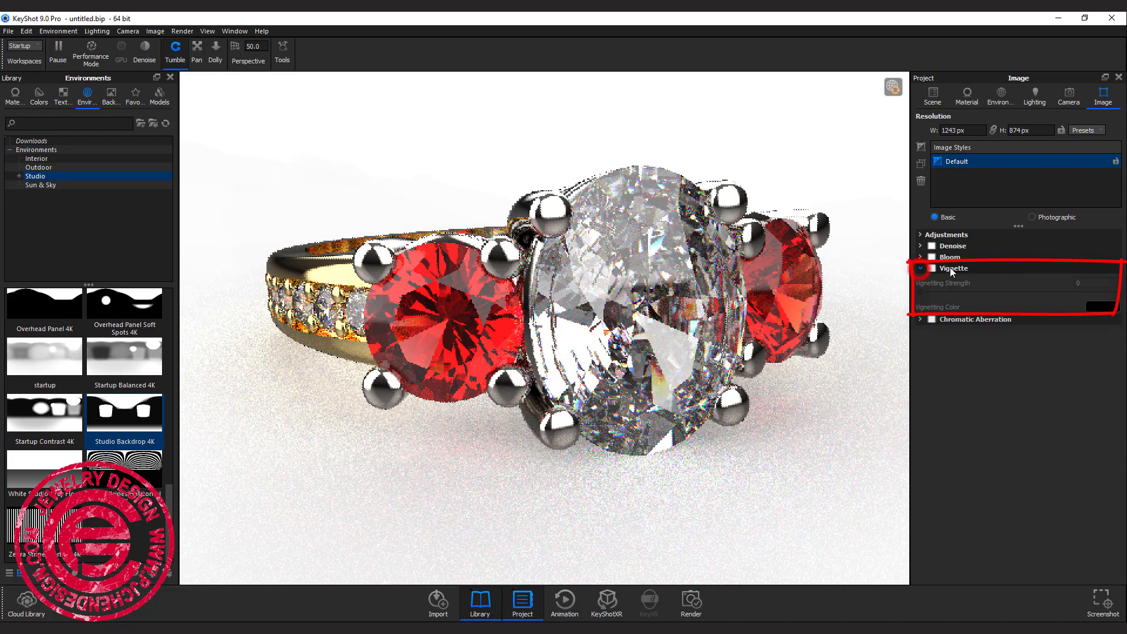
click(932, 269)
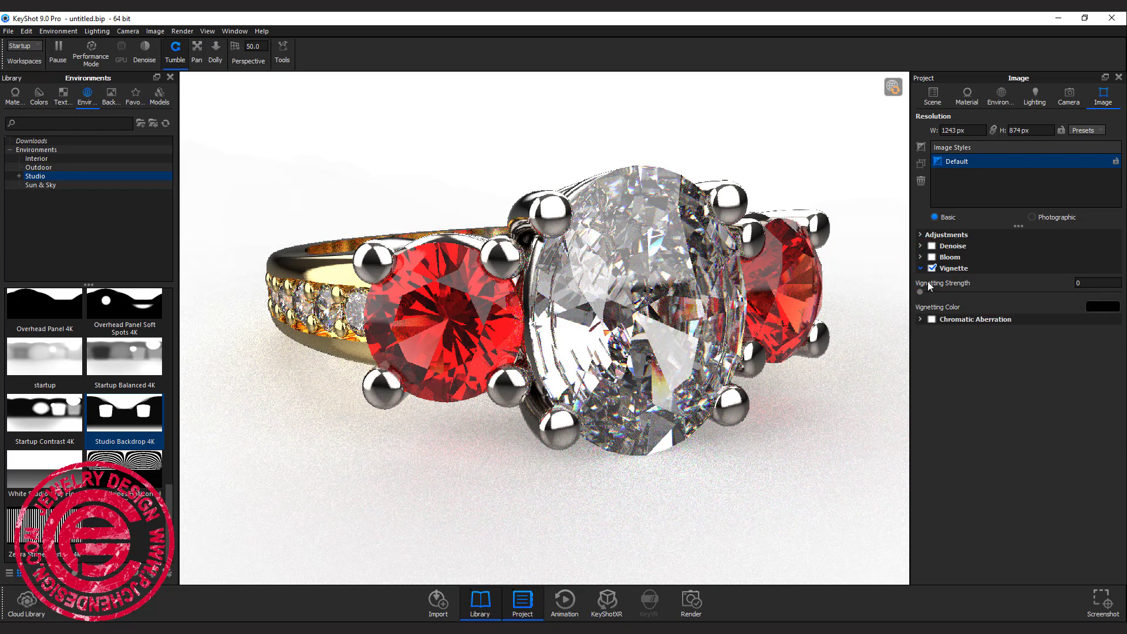
drag(920, 293, 1051, 292)
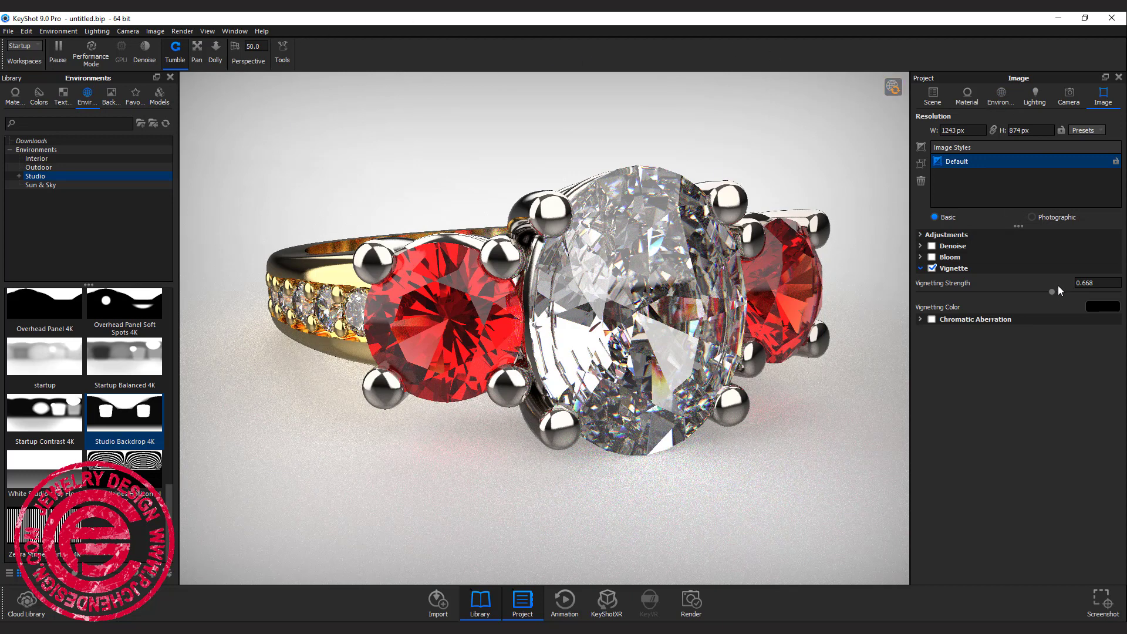
drag(1065, 293, 1103, 293)
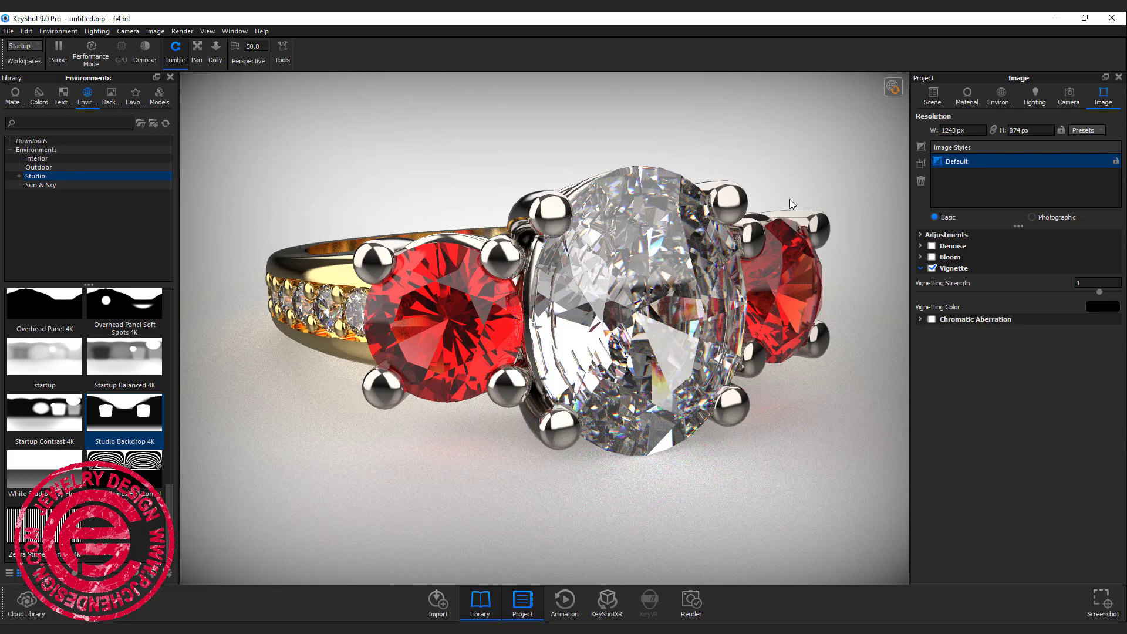
click(931, 268)
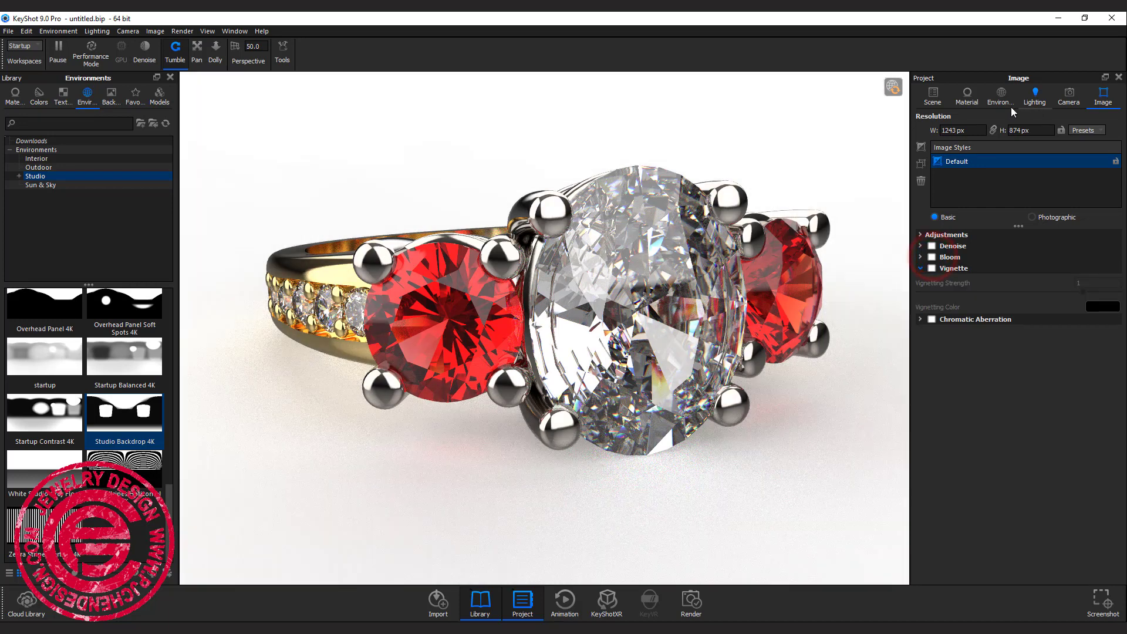
- Enable Depth of Field for the Free Camera and raise its F-stop to about 5.886
click(1070, 103)
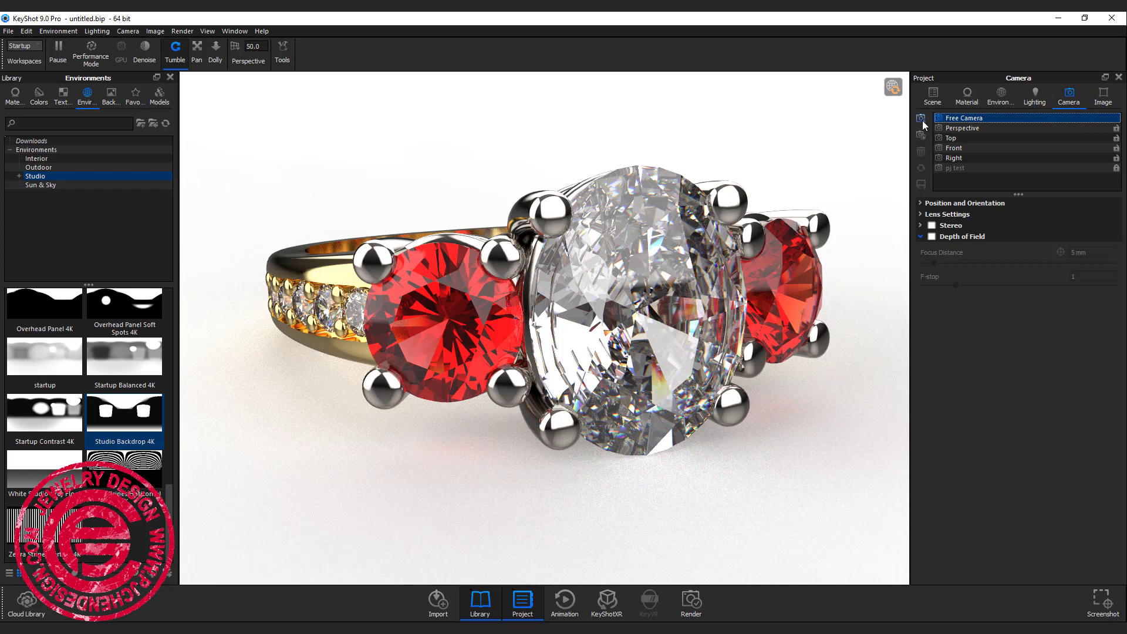
click(932, 236)
click(1093, 286)
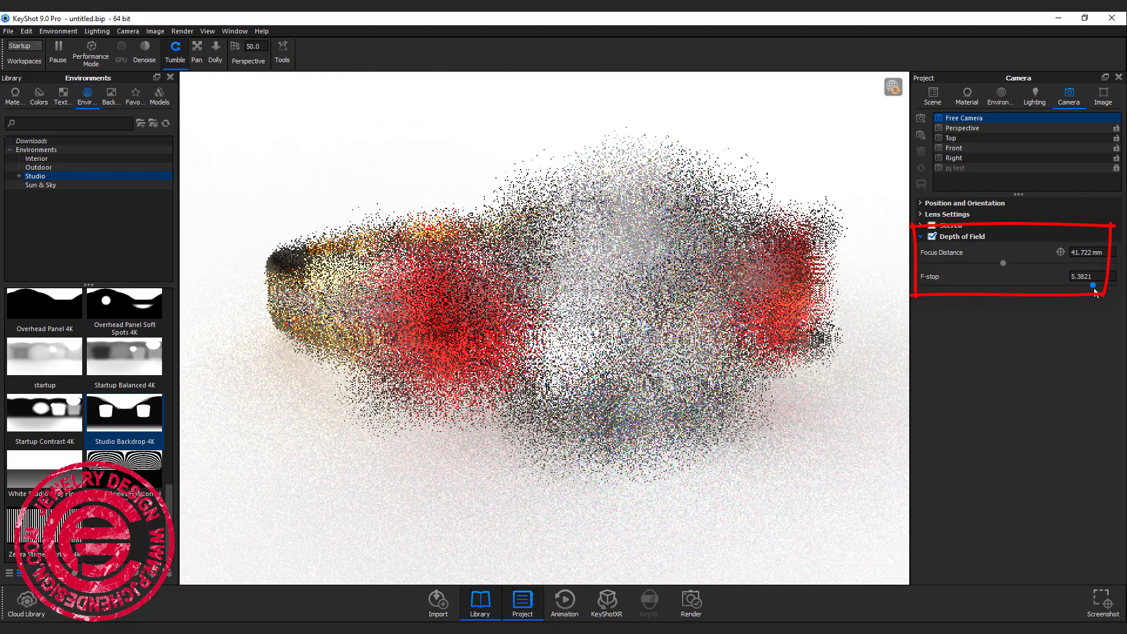
drag(1093, 286, 1109, 286)
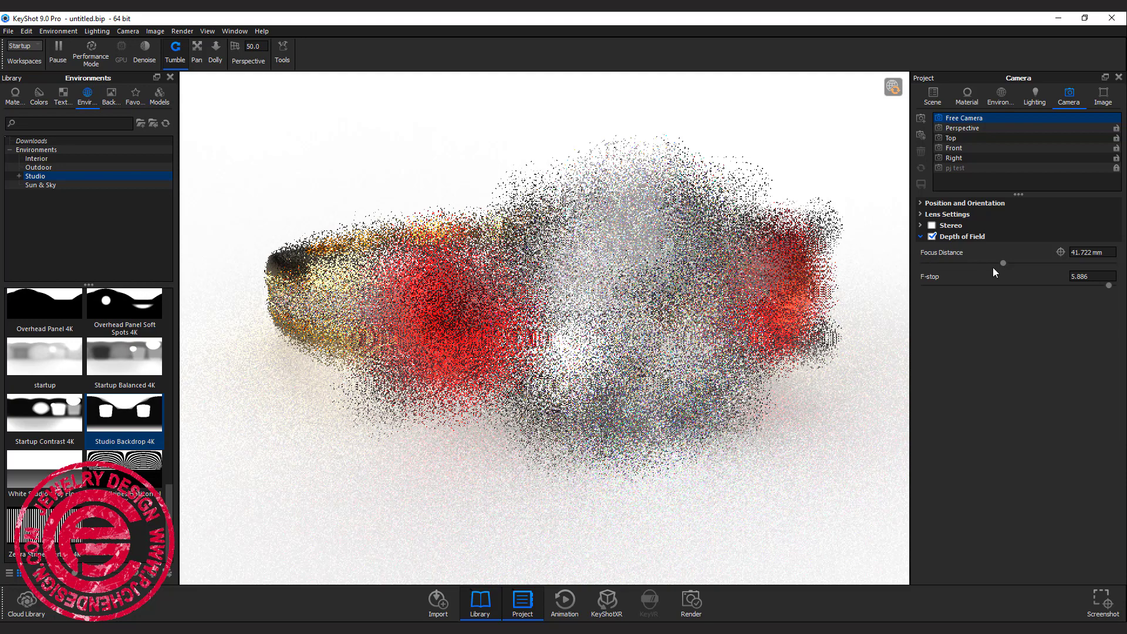
- Pick the depth-of-field focal point on the surface of the large centre stone
click(1061, 254)
click(564, 269)
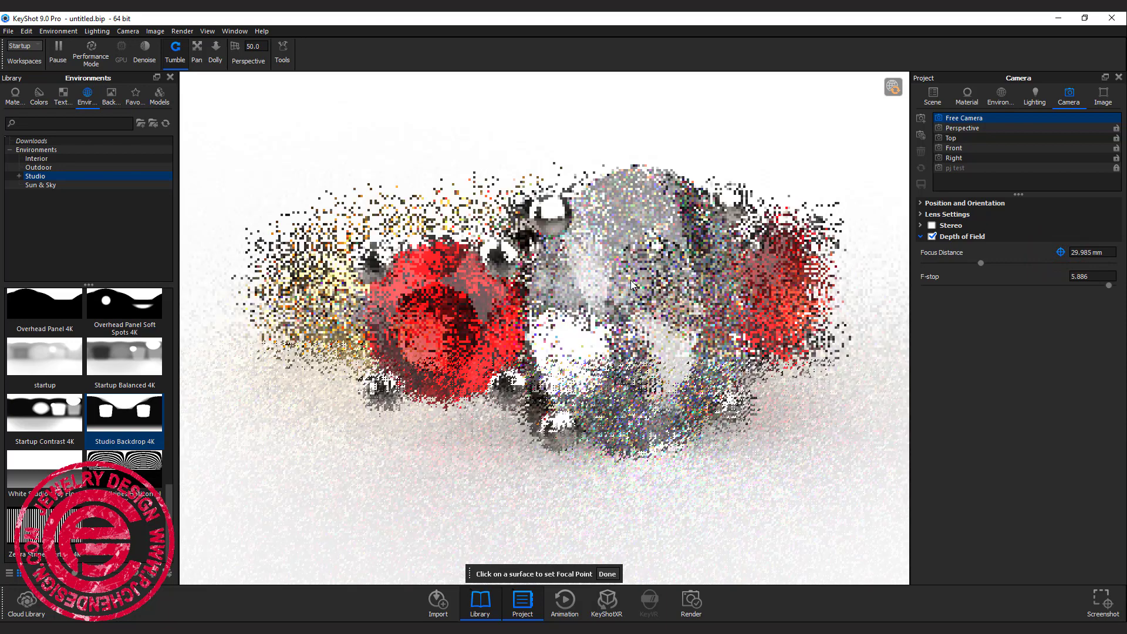
click(630, 280)
- Set the depth-of-field F-stop to 32
double_click(1080, 277)
text(32)
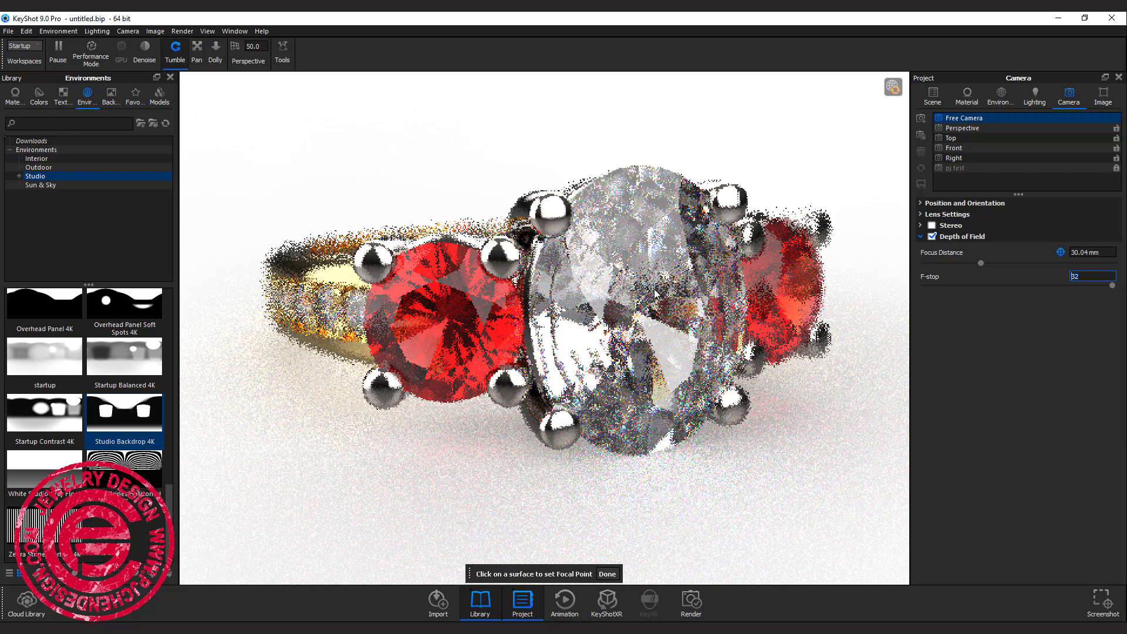
click(1087, 279)
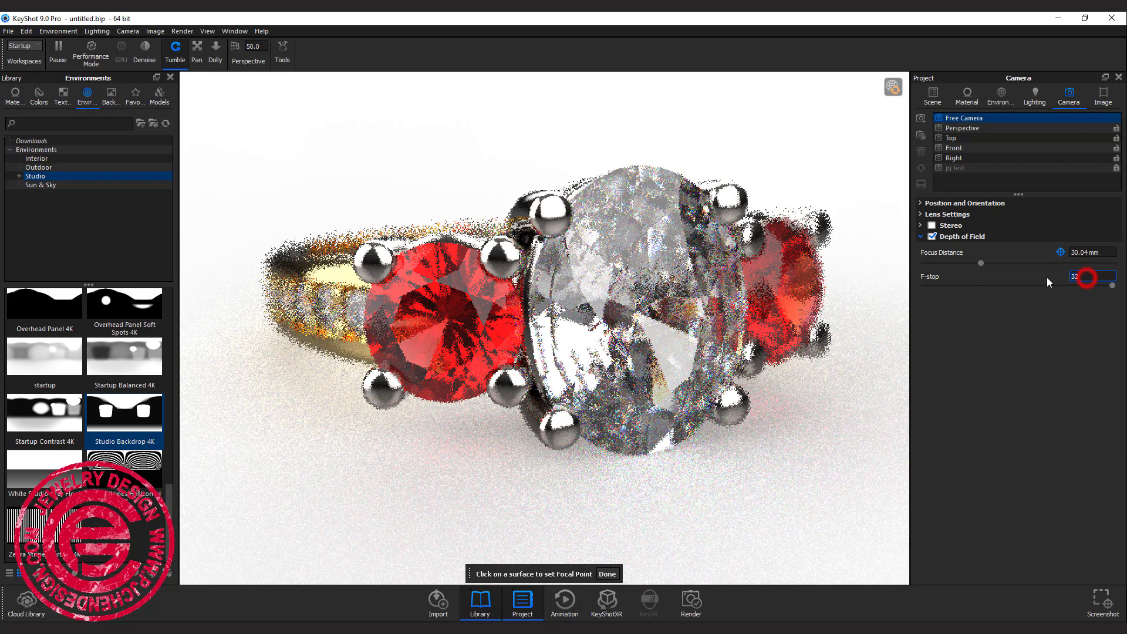